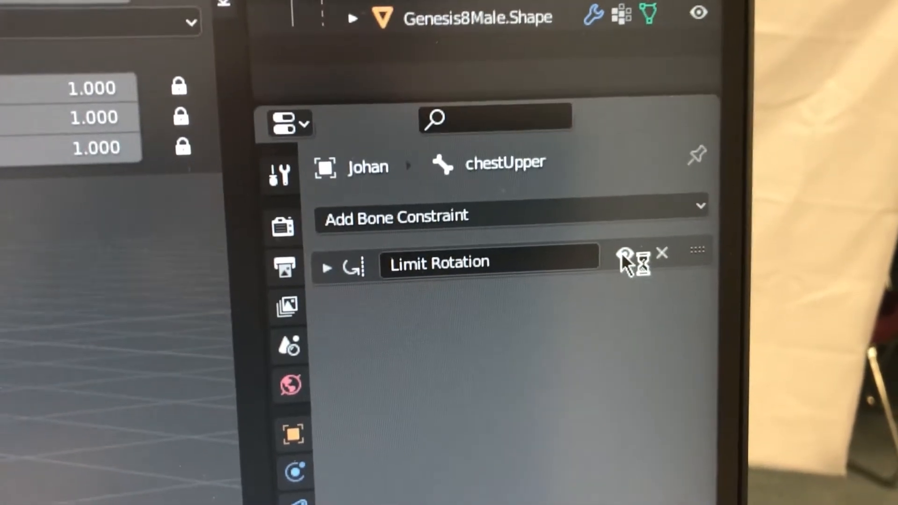
# Step: Toggle the Limit Rotation constraint on the chestUpper bone
pyautogui.click(622, 265)
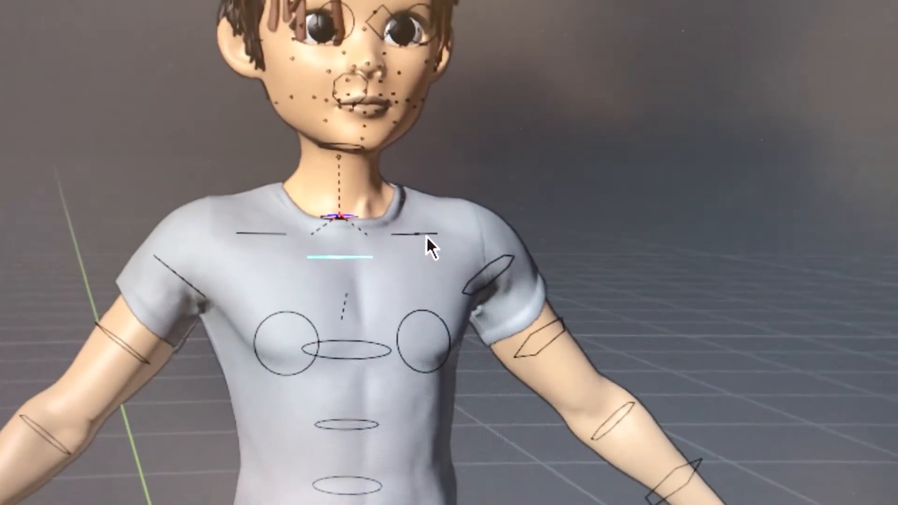
pyautogui.click(496, 253)
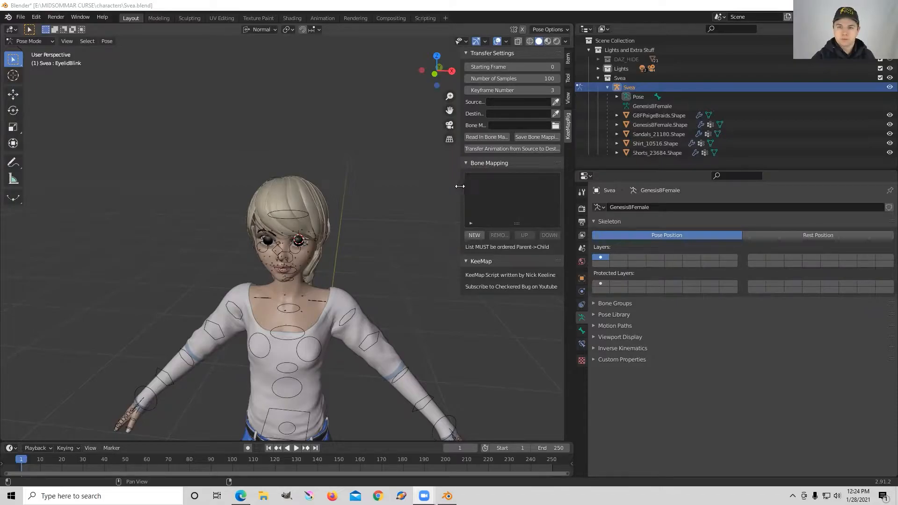
# Step: Widen the KeeMap sidebar and set the Number of Samples to 500
pyautogui.moveTo(460, 186); pyautogui.dragTo(186, 198)
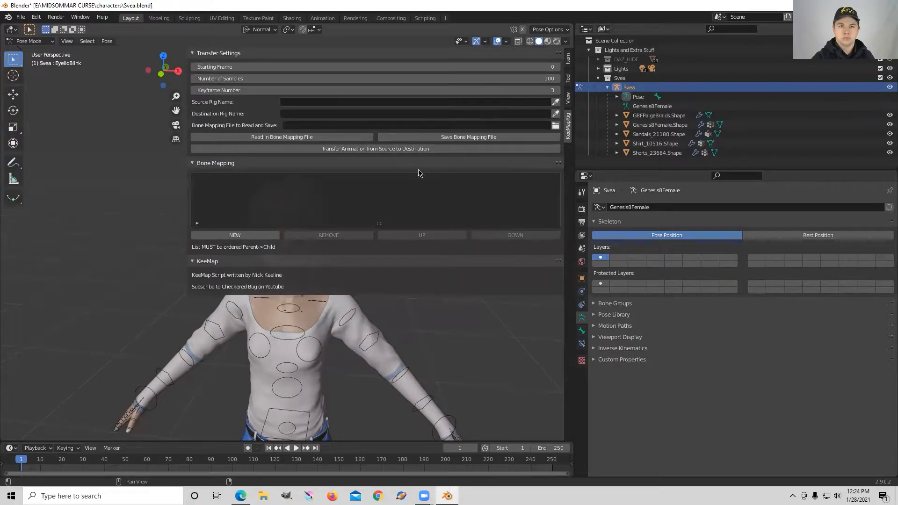
pyautogui.click(394, 78)
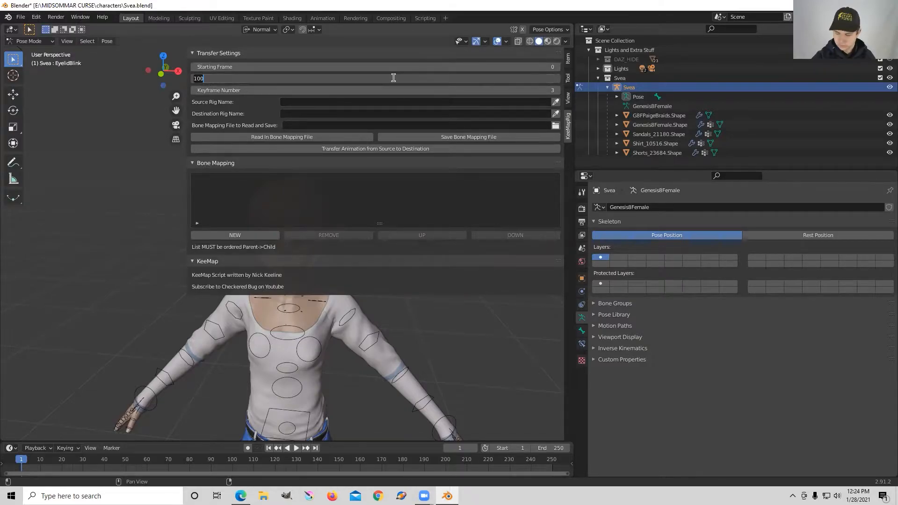
pyautogui.write('500')
pyautogui.press('Return')
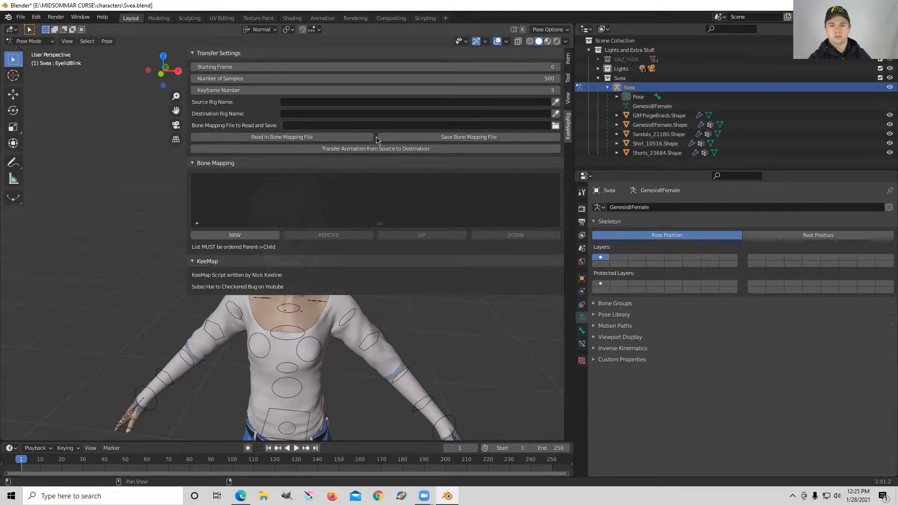
# Step: Set the KeeMap Keyframe Number to 5
pyautogui.click(448, 89)
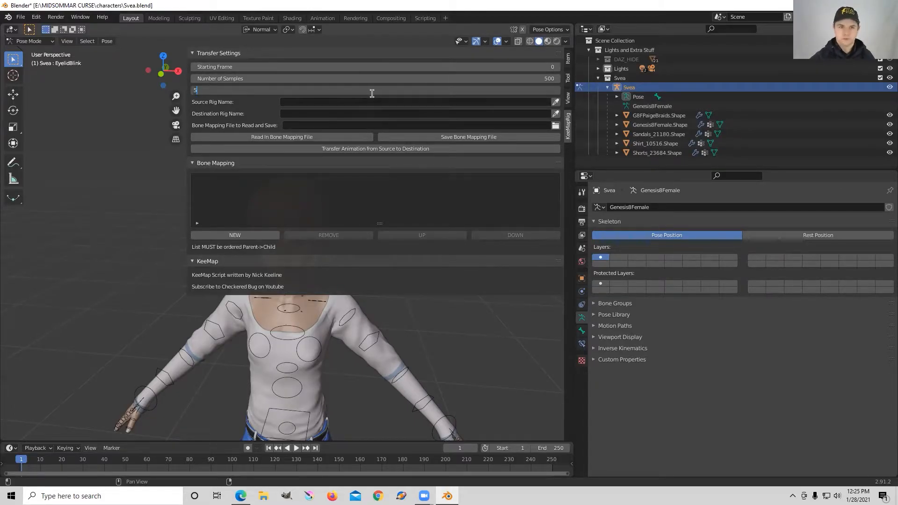
pyautogui.write('5')
pyautogui.press('Return')
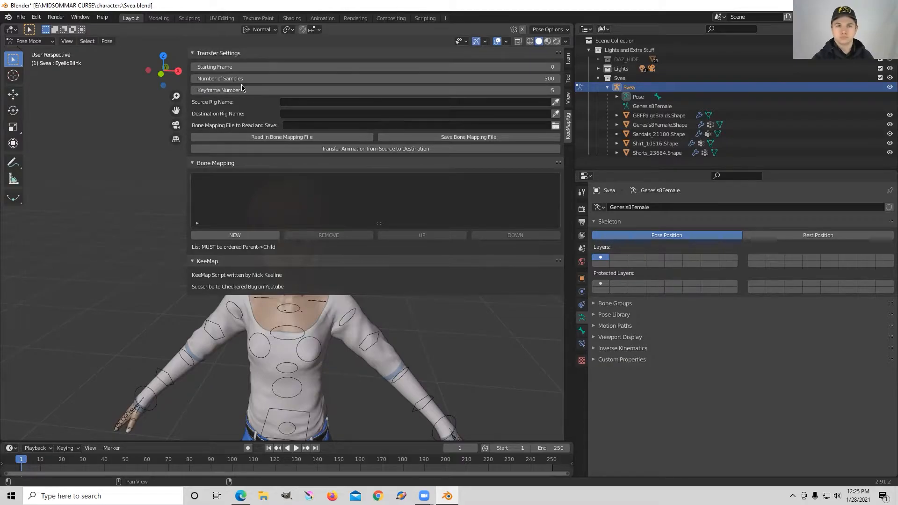
pyautogui.moveTo(187, 114); pyautogui.dragTo(187, 114)
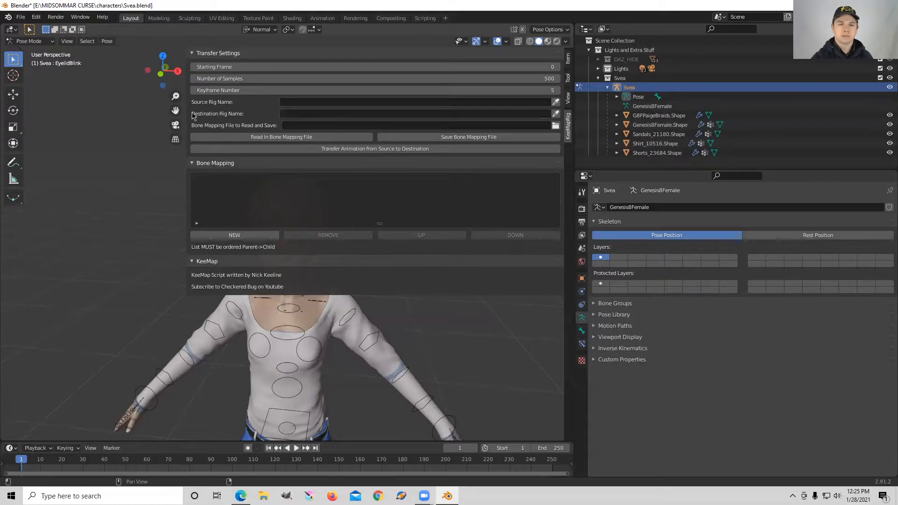
pyautogui.moveTo(187, 117); pyautogui.dragTo(355, 140)
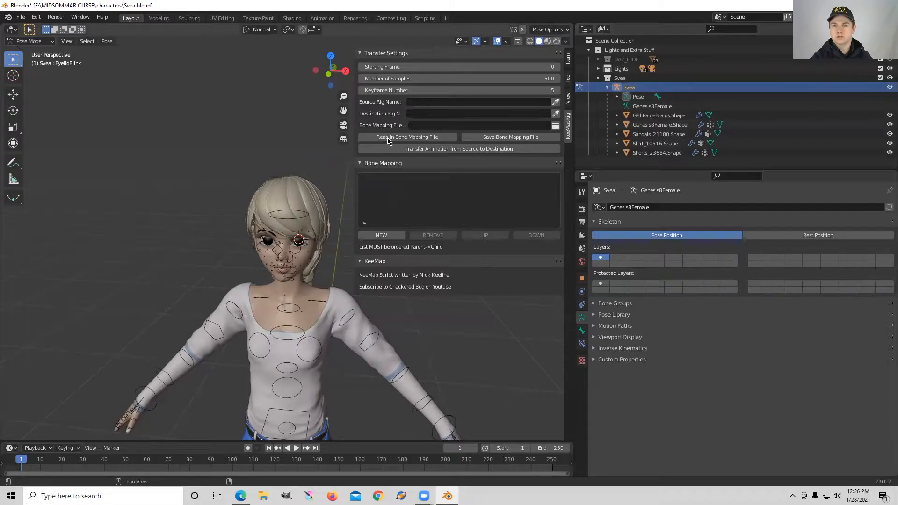
pyautogui.moveTo(355, 148); pyautogui.dragTo(387, 146)
# Step: Open the recent file Nokken.blend without saving the current file
pyautogui.click(21, 17)
pyautogui.moveTo(46, 27)
pyautogui.moveTo(70, 46)
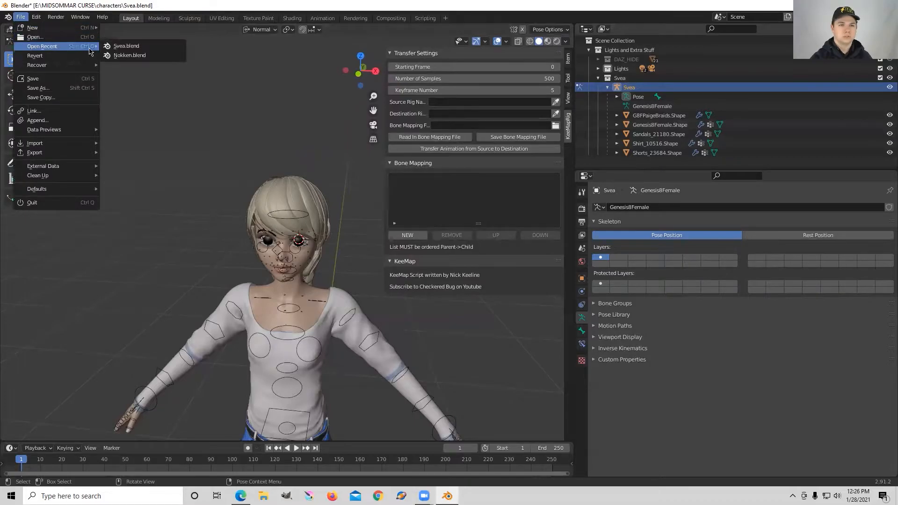
pyautogui.click(124, 57)
pyautogui.click(460, 265)
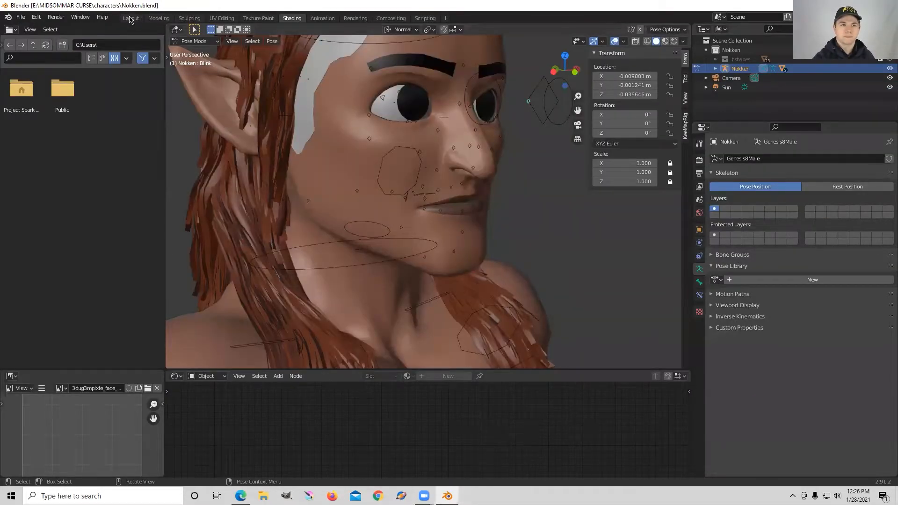
# Step: Switch to the Layout workspace and frame the Nokken character in the viewport
pyautogui.click(131, 18)
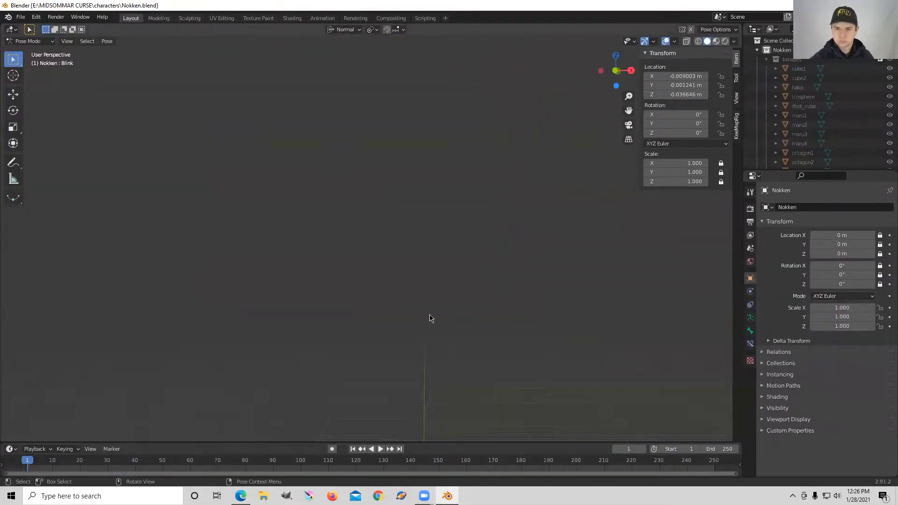
pyautogui.press('KP_Decimal')
pyautogui.scroll(-13, 329, 226)
pyautogui.moveTo(458, 266); pyautogui.dragTo(472, 277, button='middle')
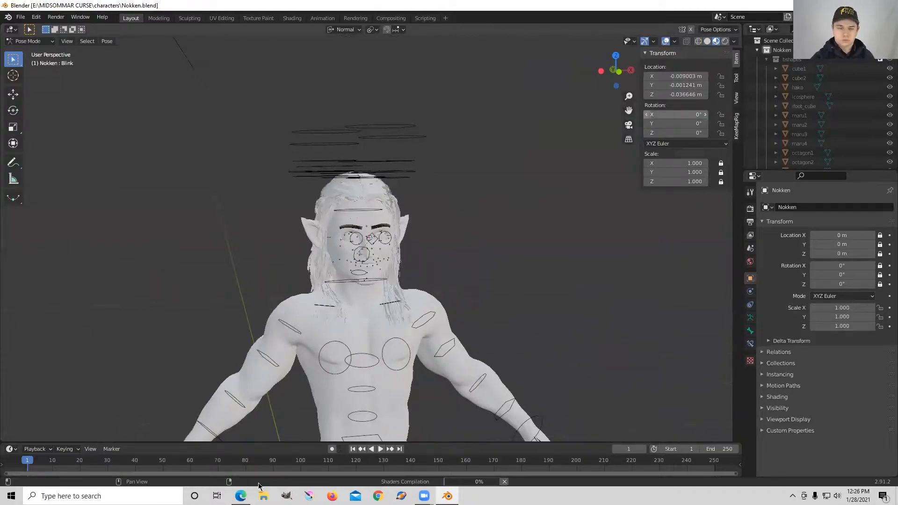
# Step: Open the raw Radical2Daz.json file from the example folder of the KeeMap GitHub repository in the browser
pyautogui.click(241, 496)
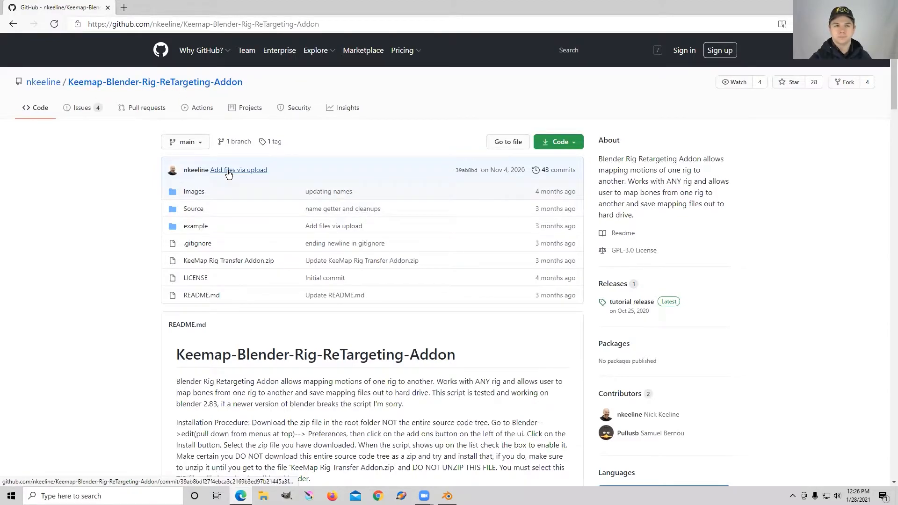
pyautogui.click(196, 227)
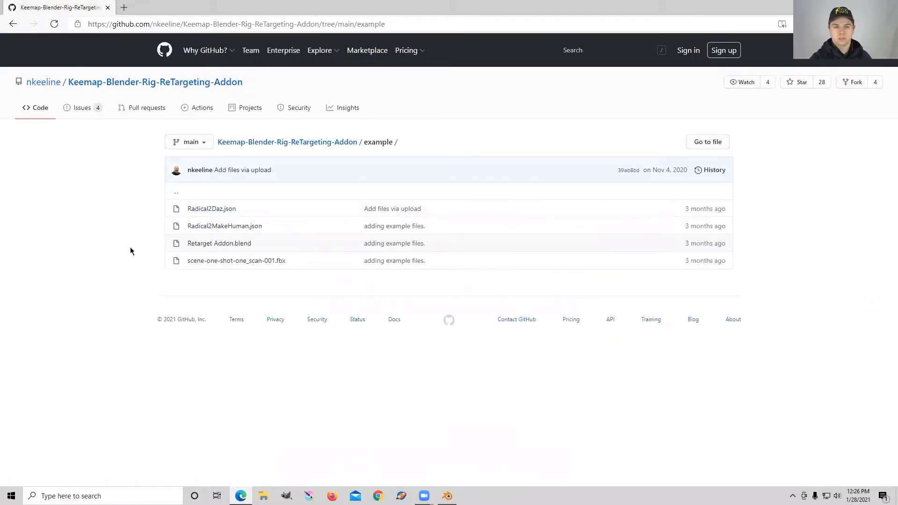
pyautogui.click(213, 211)
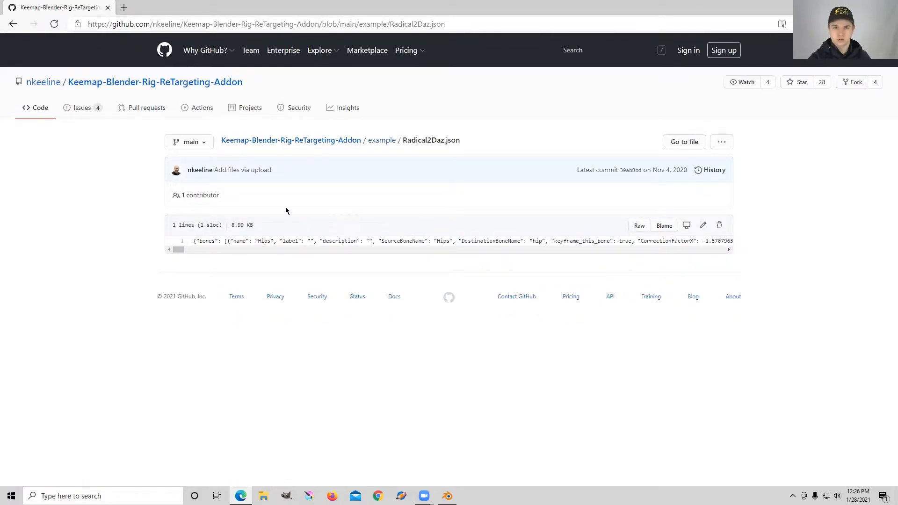
pyautogui.click(639, 227)
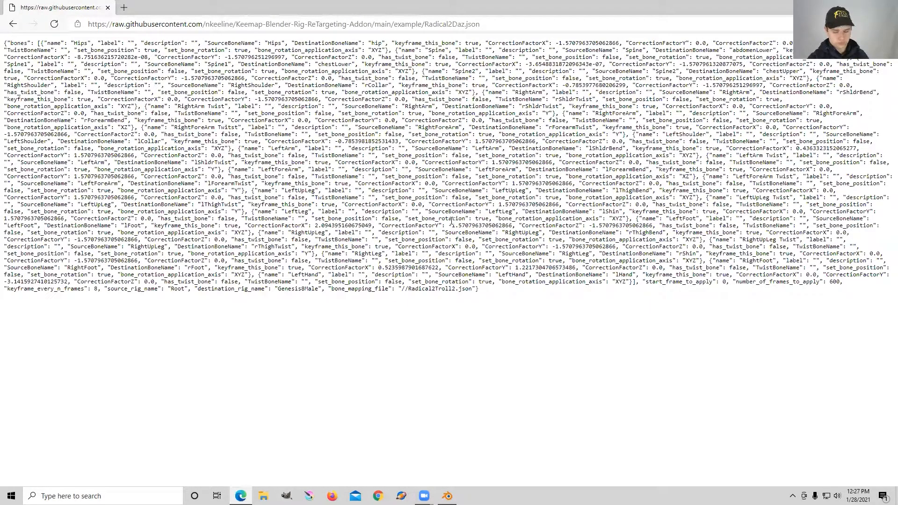
# Step: Save the Radical2Daz.json file to the Downloads folder
pyautogui.hotkey('ctrl', 's')
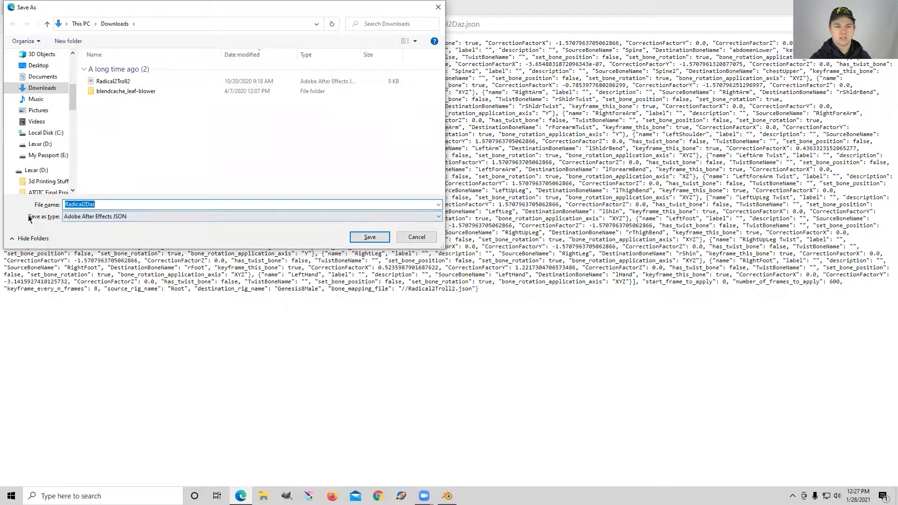
pyautogui.click(117, 204)
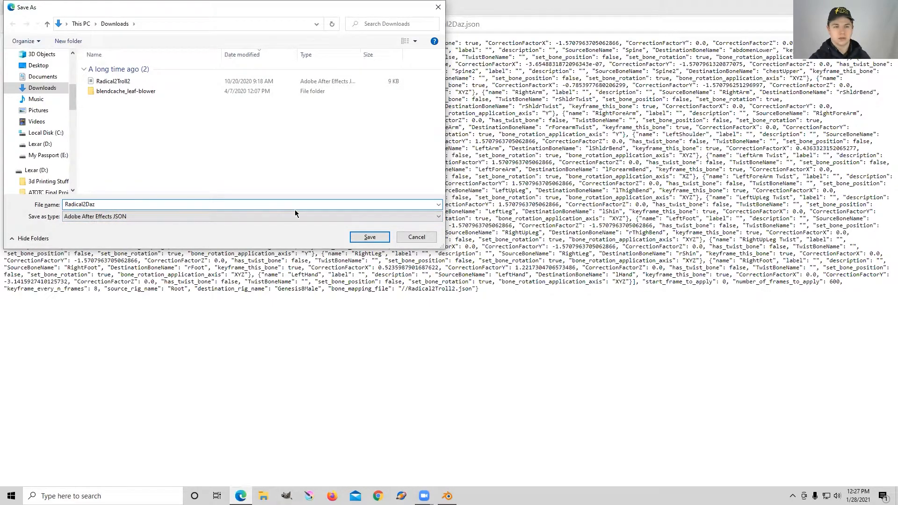
pyautogui.click(370, 238)
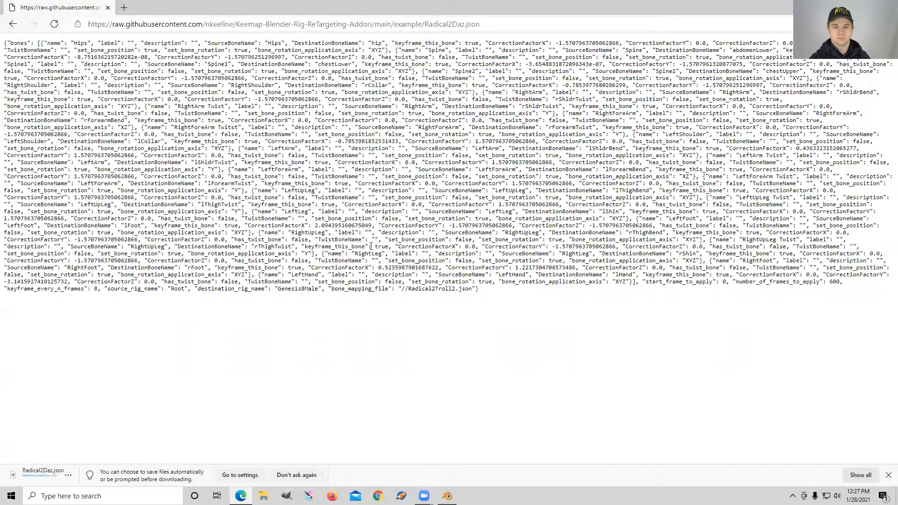
# Step: Navigate back to the repository's main page
pyautogui.click(888, 474)
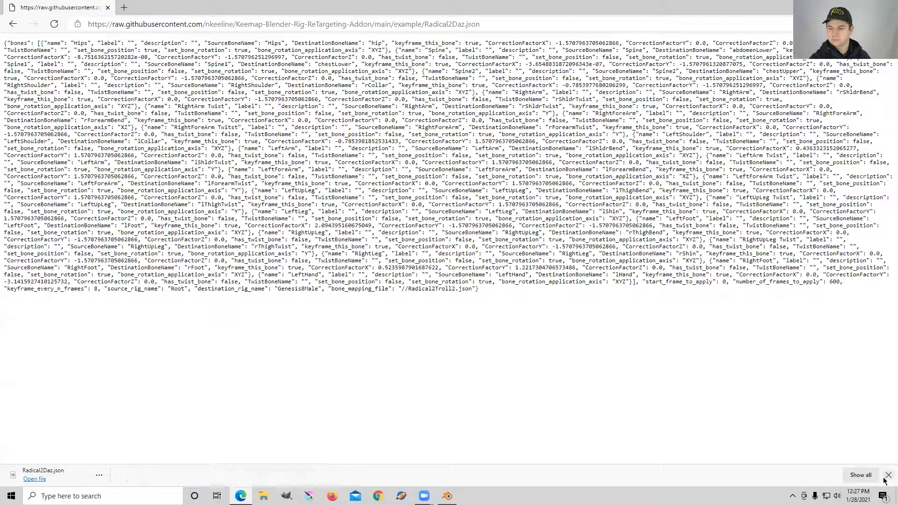
pyautogui.click(13, 24)
pyautogui.click(13, 24)
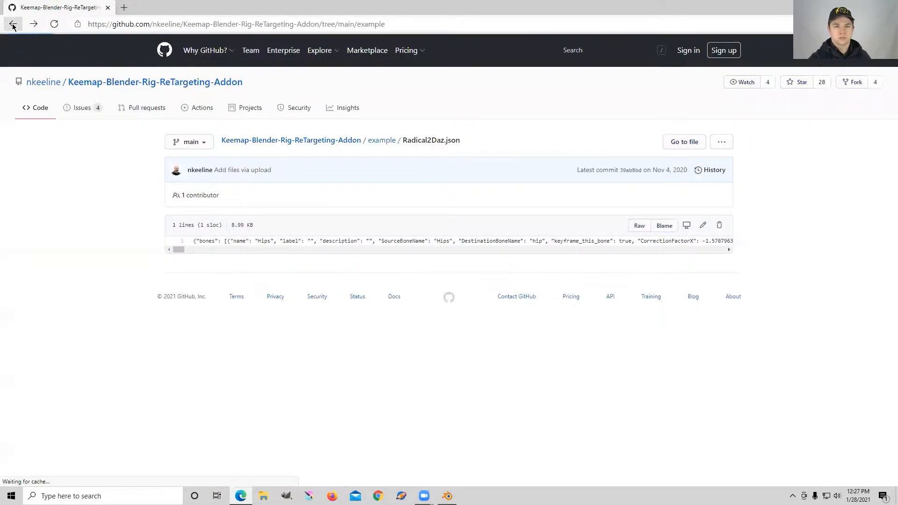
pyautogui.click(13, 25)
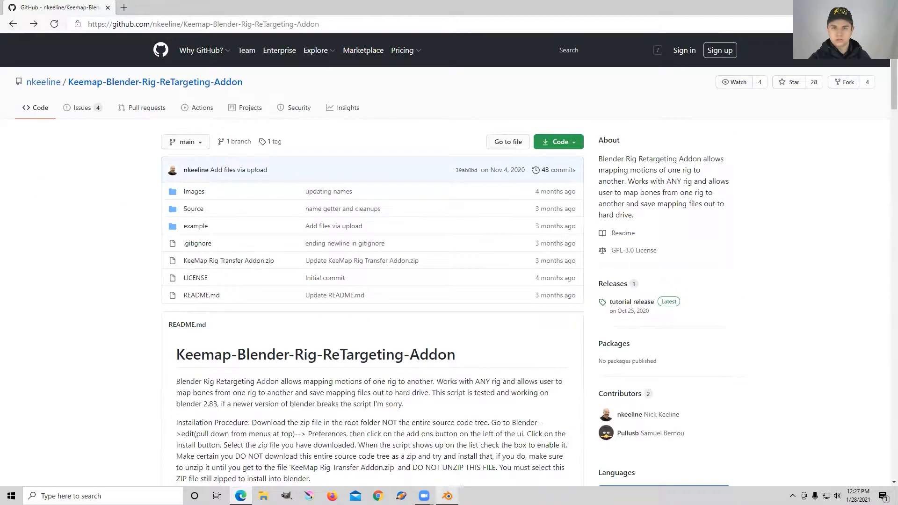
# Step: Back in Blender, set the KeeMap bone mapping file to Radical2Daz.json from Downloads and read it in
pyautogui.click(448, 495)
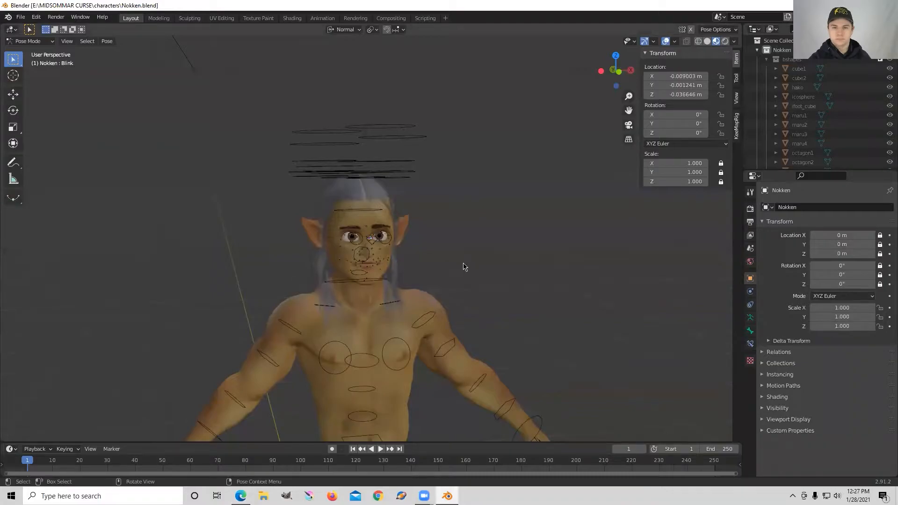
pyautogui.moveTo(513, 273); pyautogui.dragTo(491, 271, button='middle')
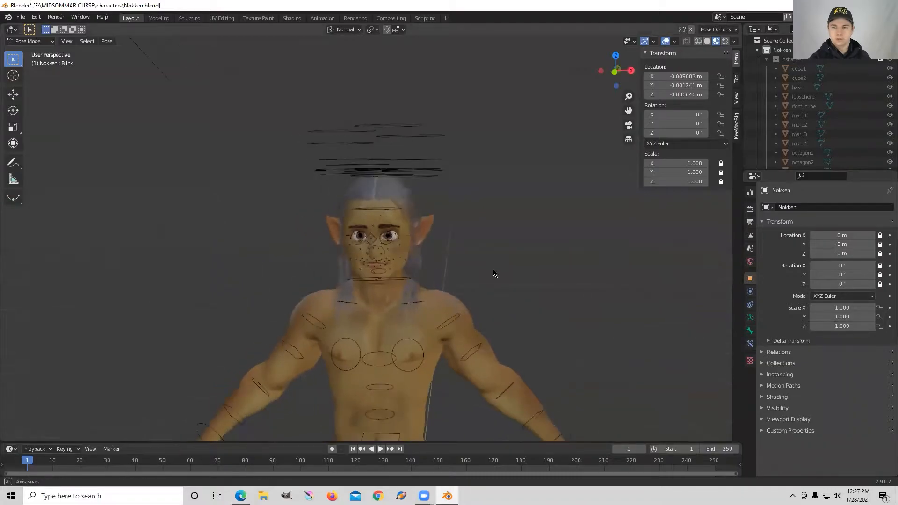
pyautogui.click(737, 129)
pyautogui.moveTo(639, 143); pyautogui.dragTo(489, 165)
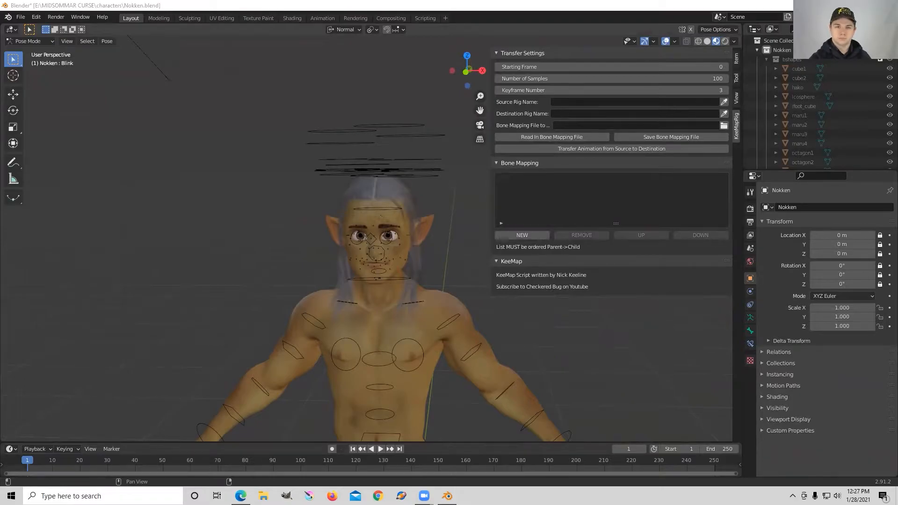
pyautogui.click(724, 125)
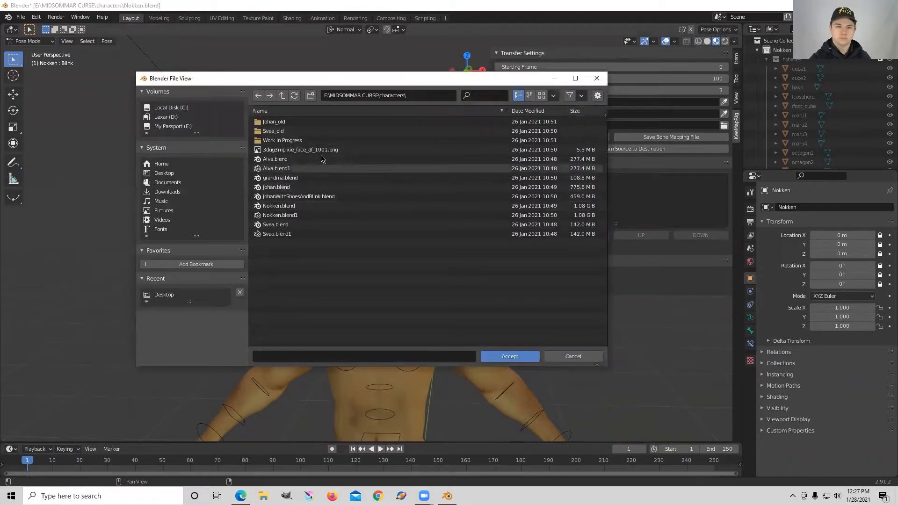
pyautogui.click(178, 192)
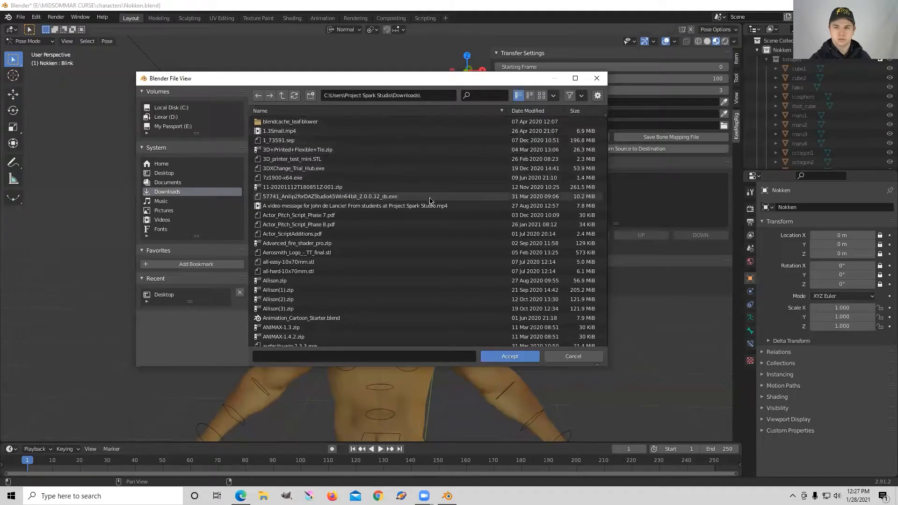
pyautogui.click(484, 92)
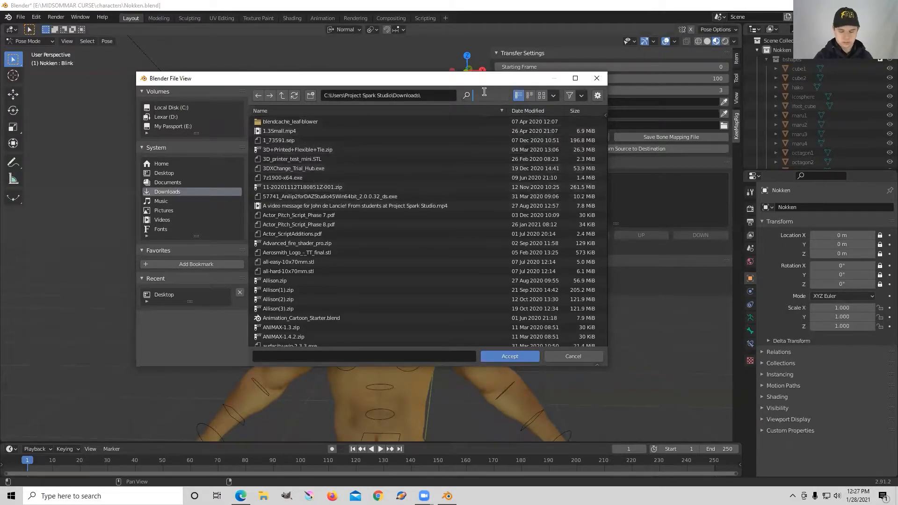
pyautogui.write('radical')
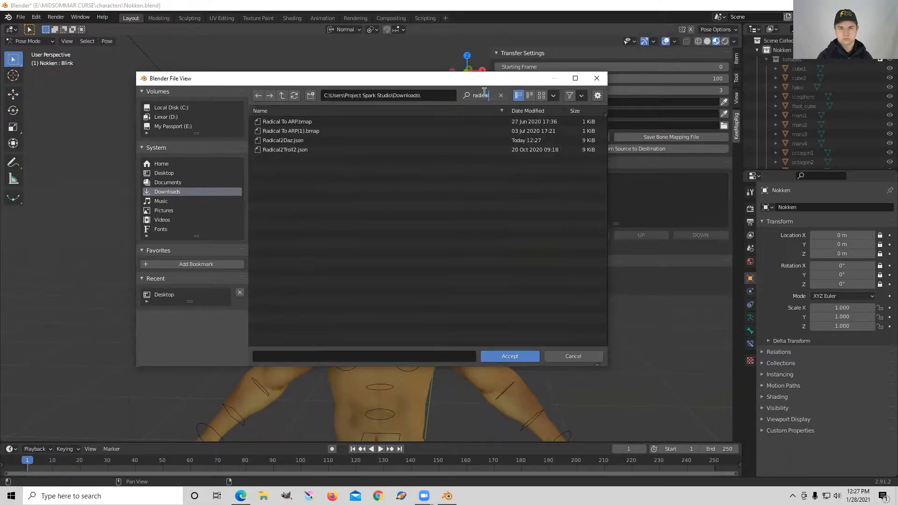
pyautogui.press('Return')
pyautogui.click(287, 141)
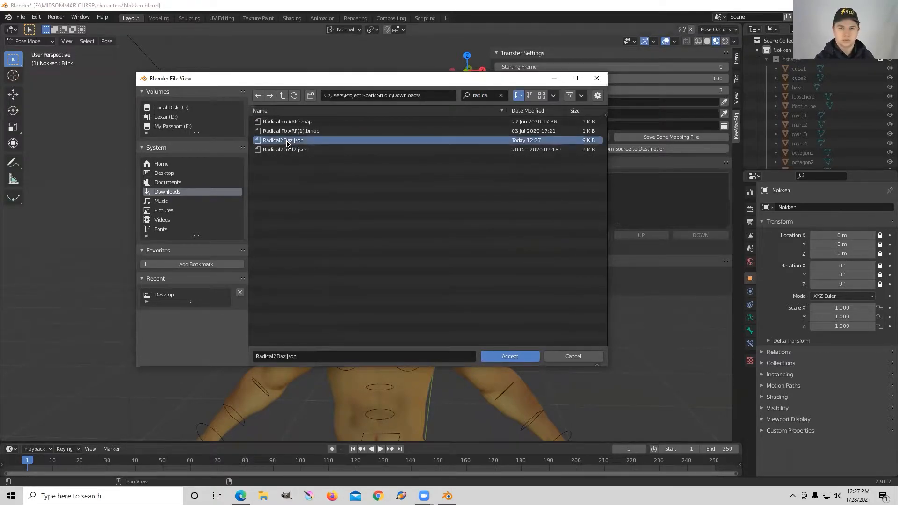
pyautogui.click(509, 357)
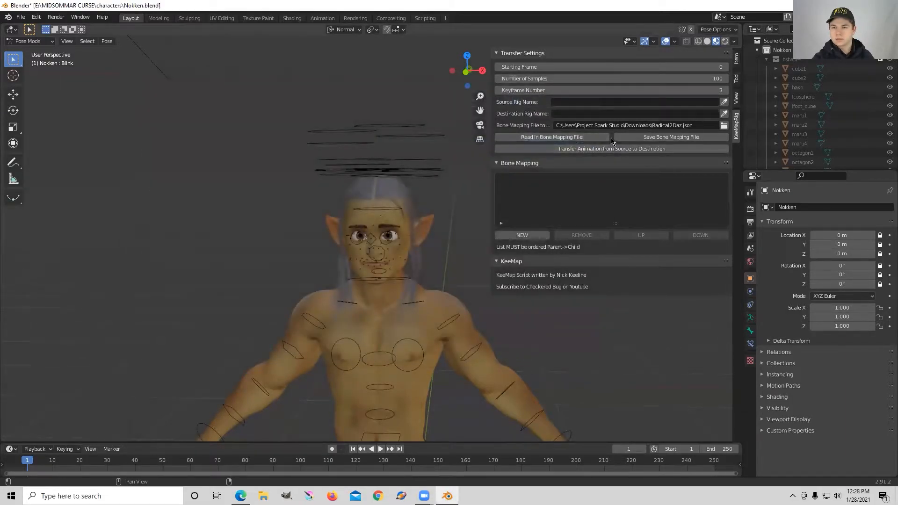
pyautogui.click(551, 137)
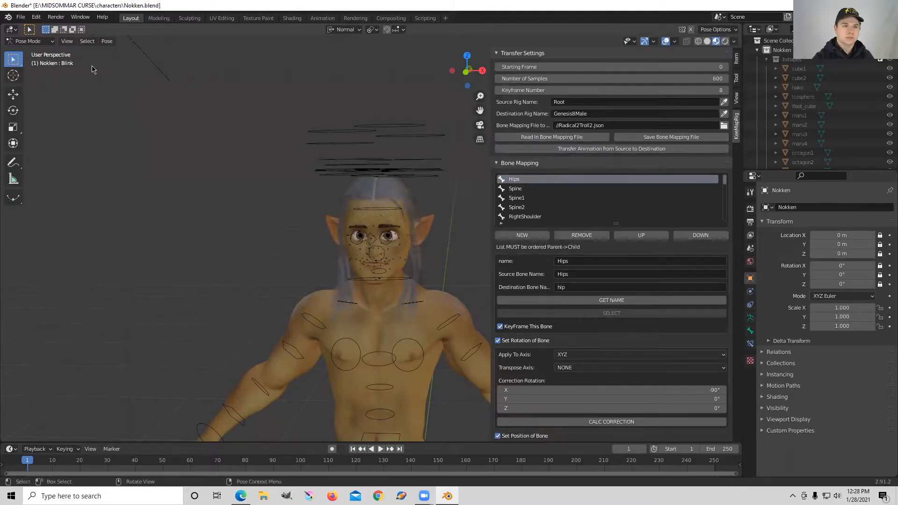
# Step: Start an FBX import and browse to Desktop > SWEDEN MOTION CAPTURE > Recording 10, selecting scene-five-part-one-nokken_scan-001.fbx
pyautogui.click(20, 19)
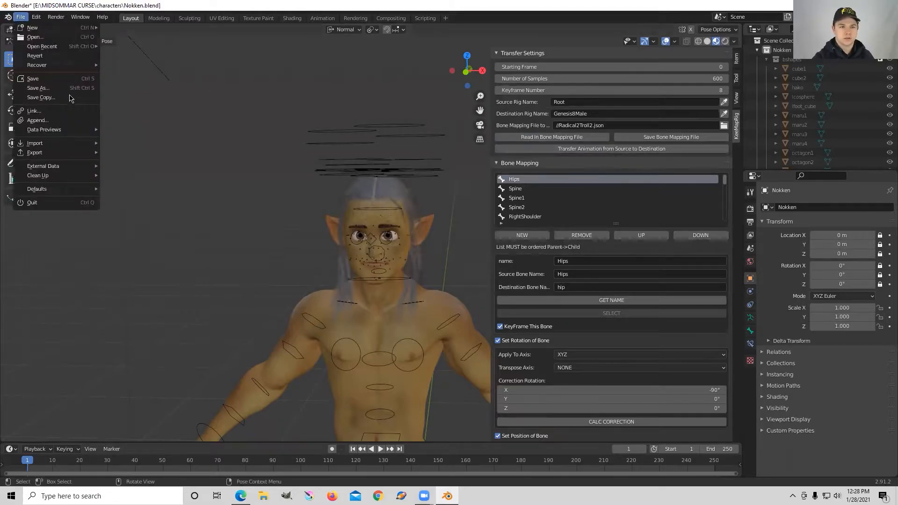
pyautogui.moveTo(70, 144)
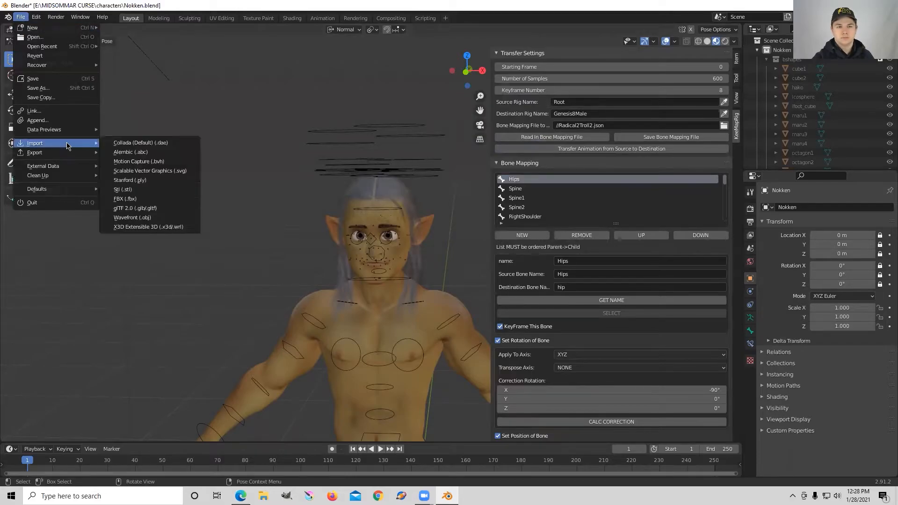
pyautogui.click(146, 199)
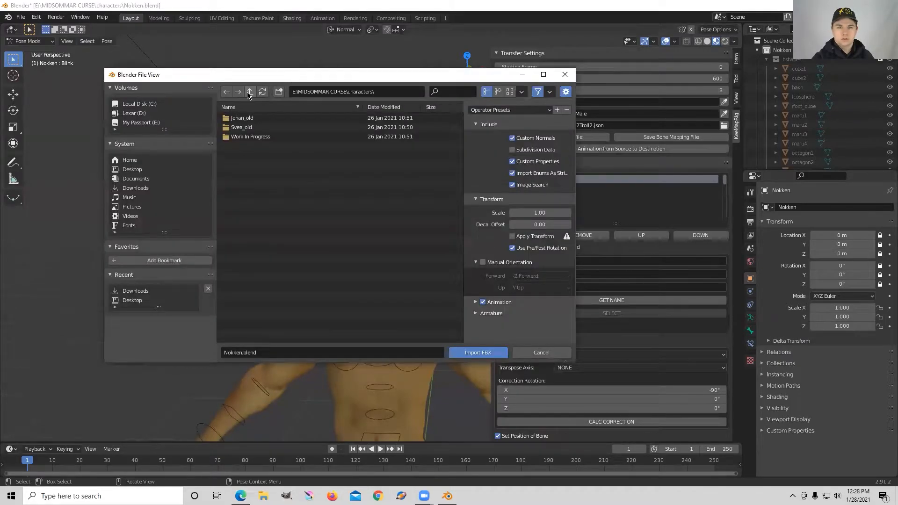
pyautogui.click(250, 91)
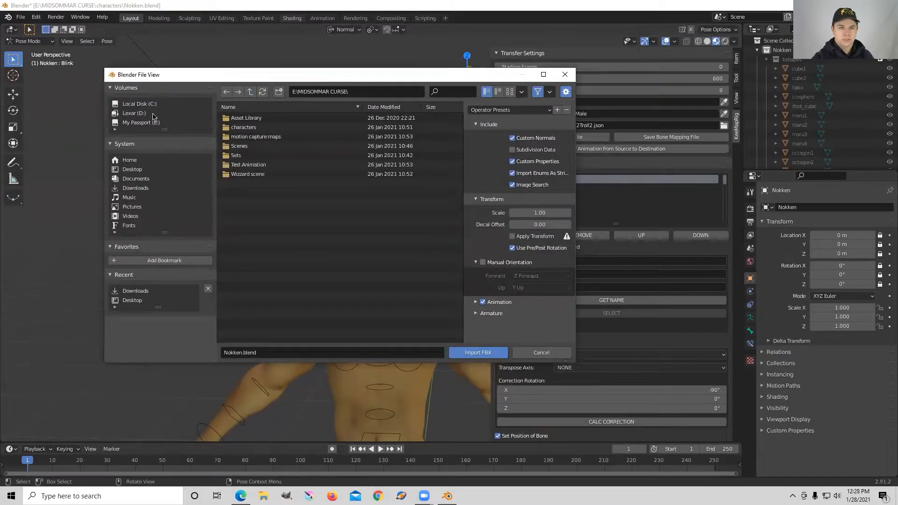
pyautogui.click(138, 173)
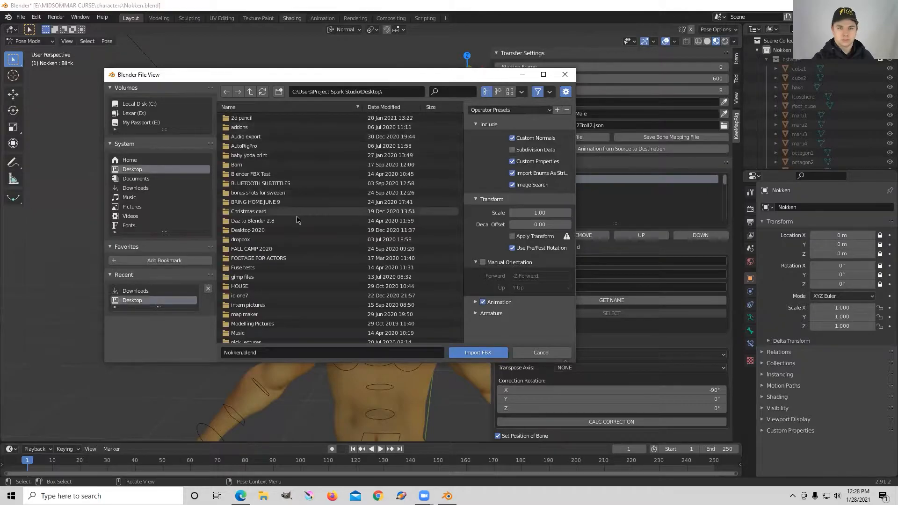
pyautogui.scroll(-6, 285, 277)
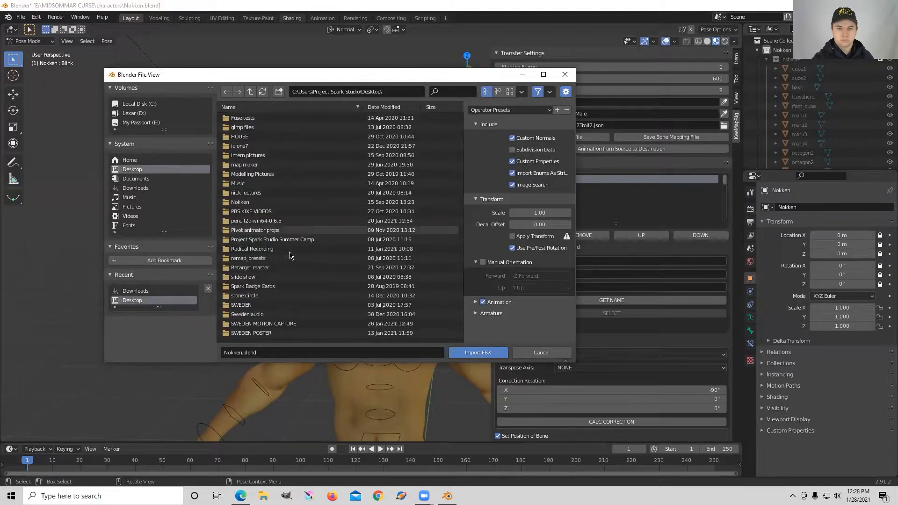
pyautogui.click(262, 300)
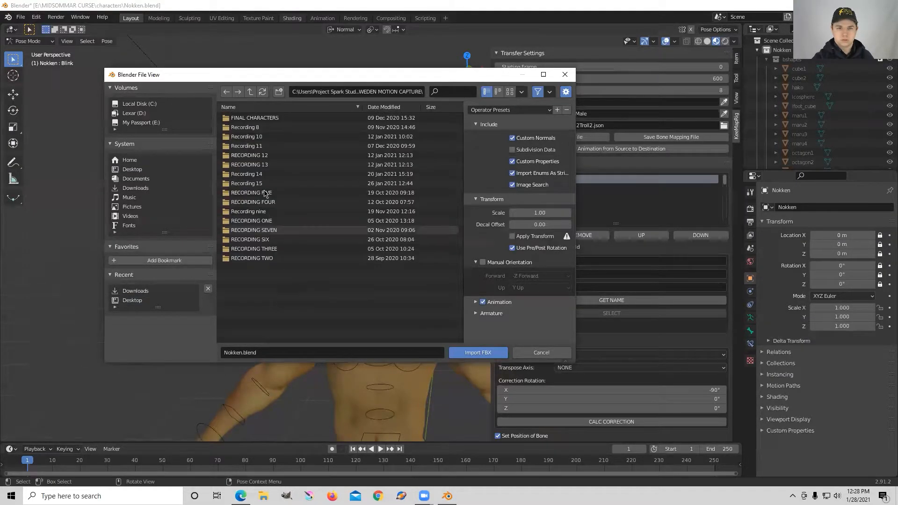
pyautogui.click(265, 137)
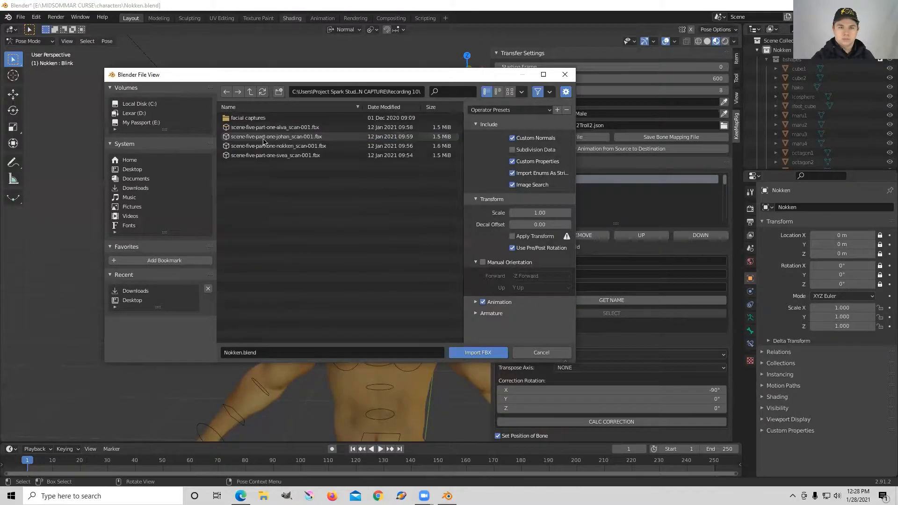
pyautogui.click(289, 149)
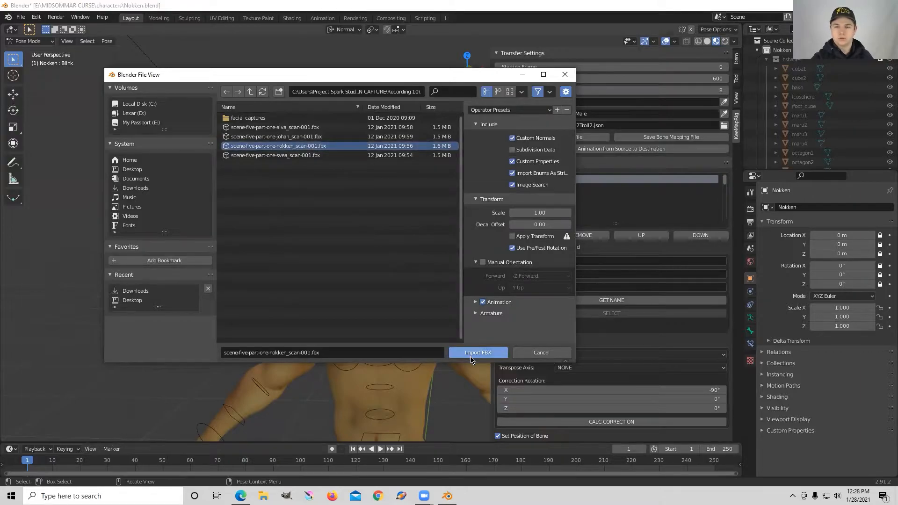
# Step: Enable Automatic Bone Orientation in the Armature import options and import the FBX
pyautogui.click(476, 315)
pyautogui.scroll(-2, 482, 304)
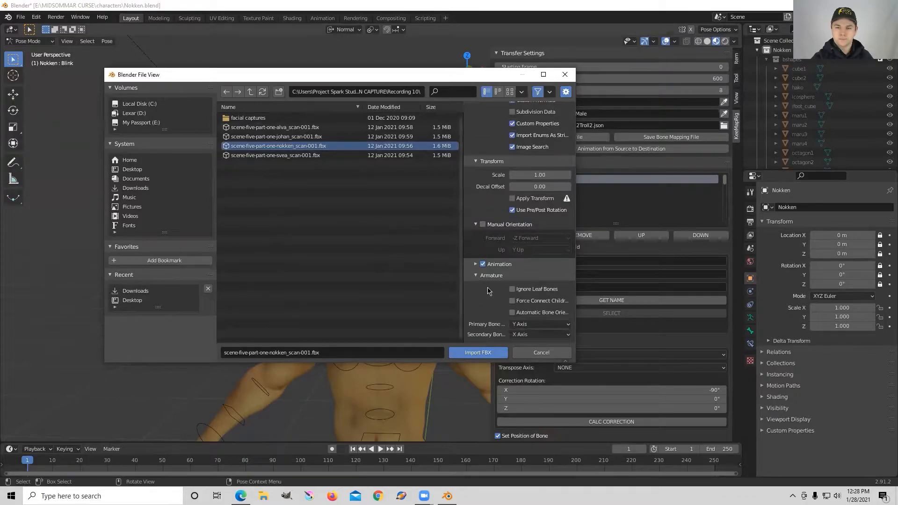
pyautogui.click(513, 313)
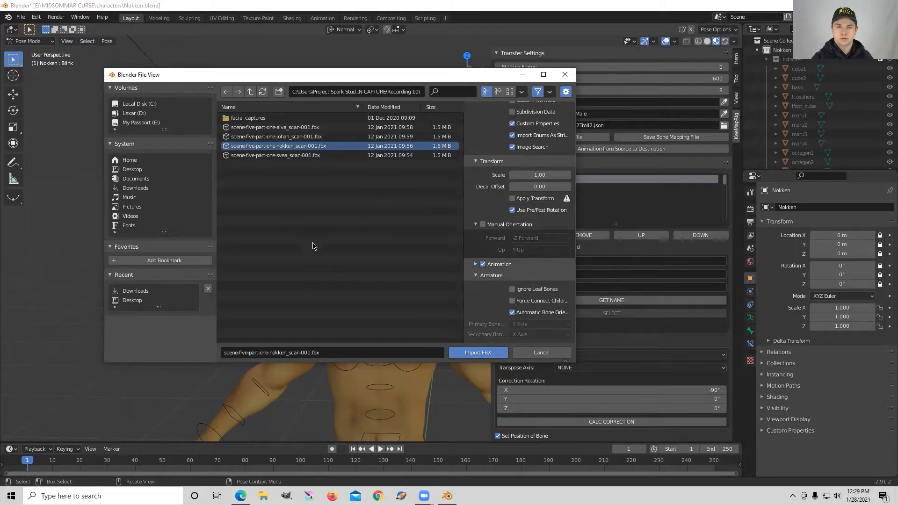
pyautogui.click(478, 352)
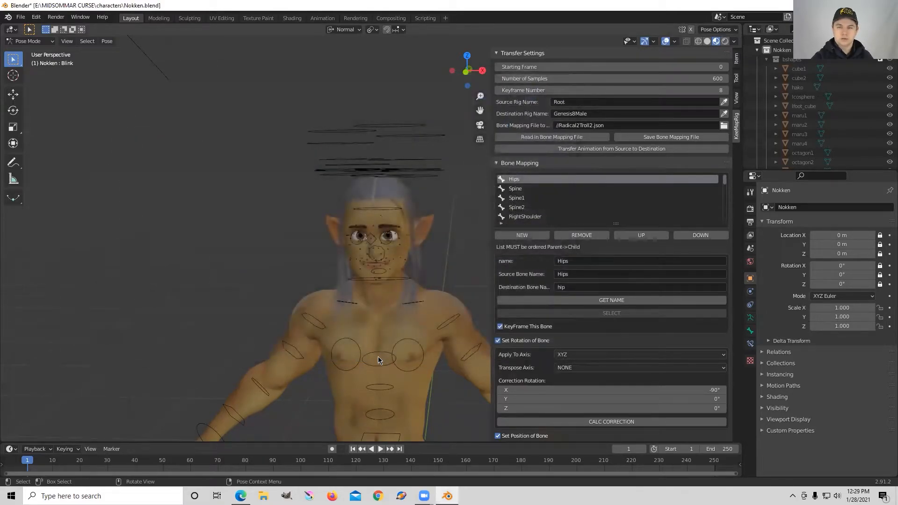
# Step: Move the imported Root rig along X to about -1.75 m, beside the character
pyautogui.scroll(-6, 405, 352)
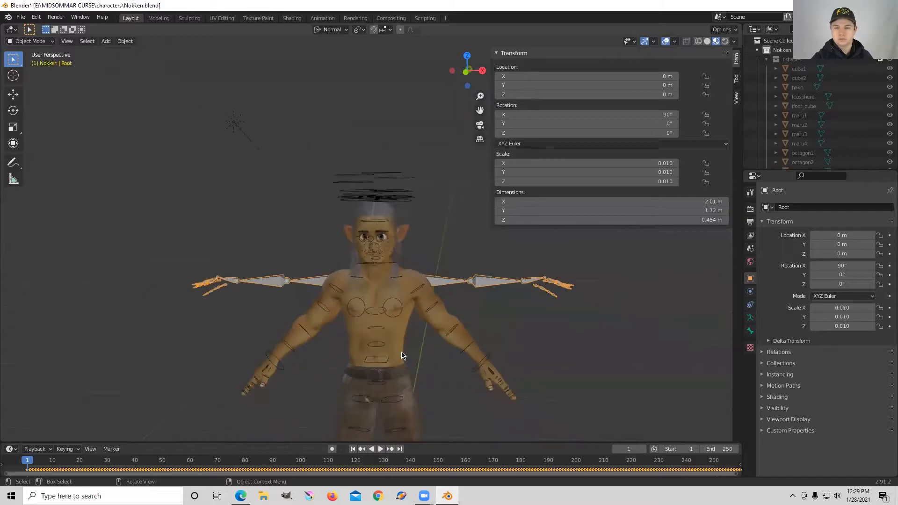
pyautogui.scroll(-1, 401, 355)
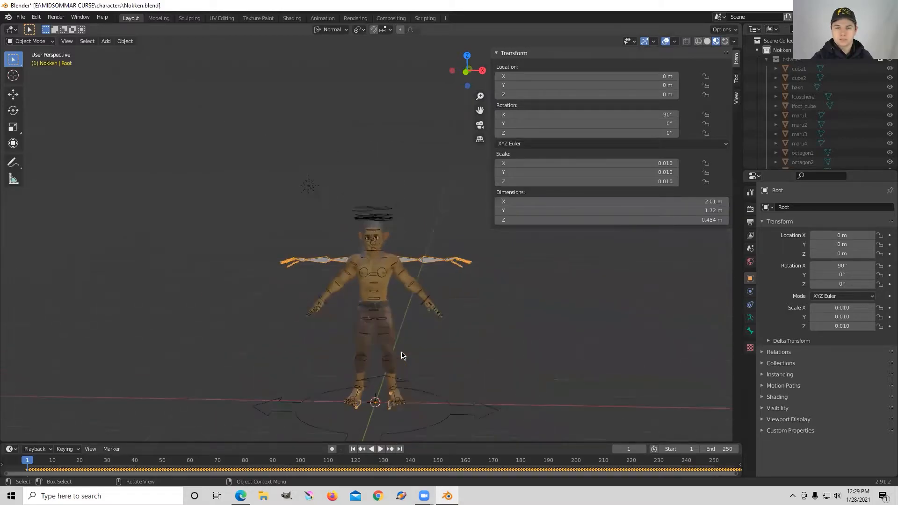
pyautogui.press('g')
pyautogui.press('x')
pyautogui.press('x')
pyautogui.click(301, 349)
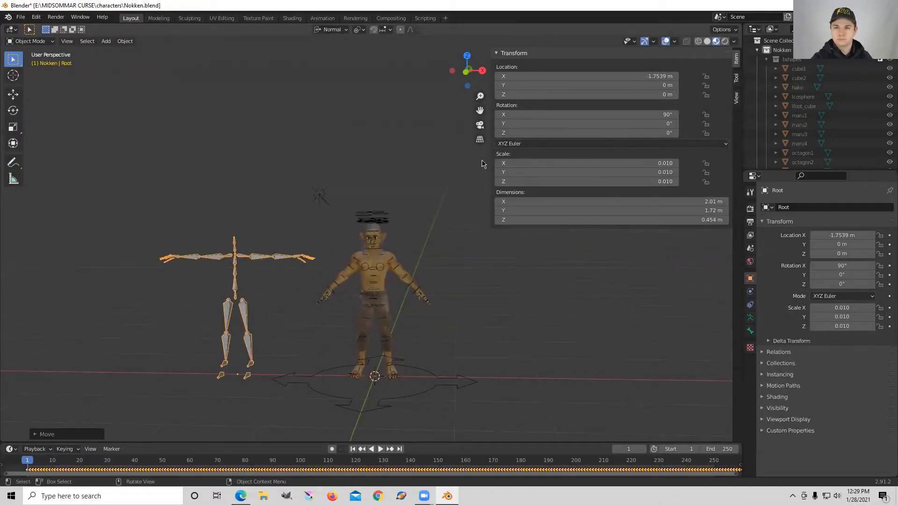
# Step: Select the Nokken character and switch it to Pose Mode
pyautogui.moveTo(490, 159); pyautogui.dragTo(536, 161)
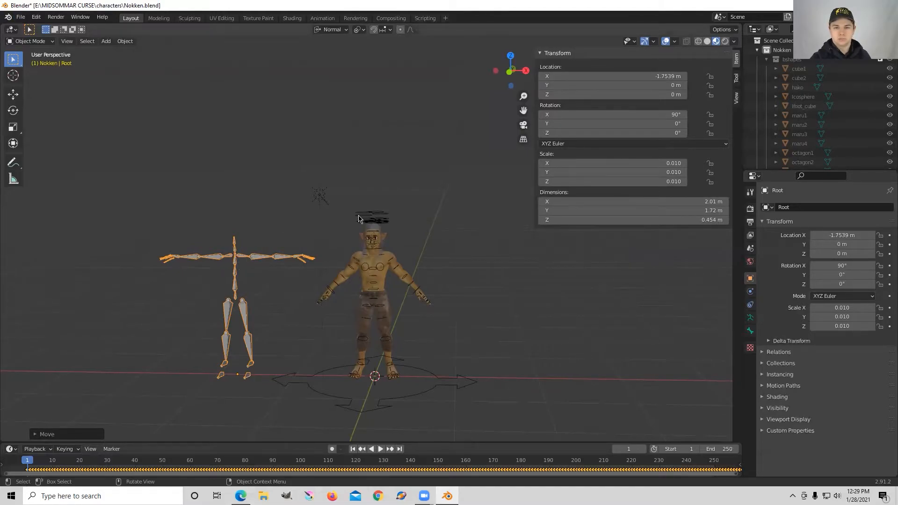
pyautogui.click(235, 288)
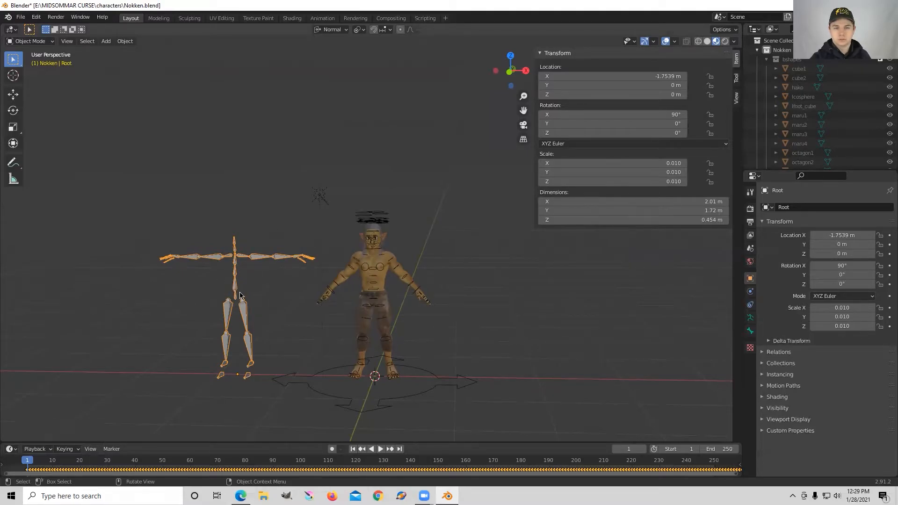
pyautogui.keyDown('shift'); pyautogui.click(374, 223); pyautogui.keyUp('shift')
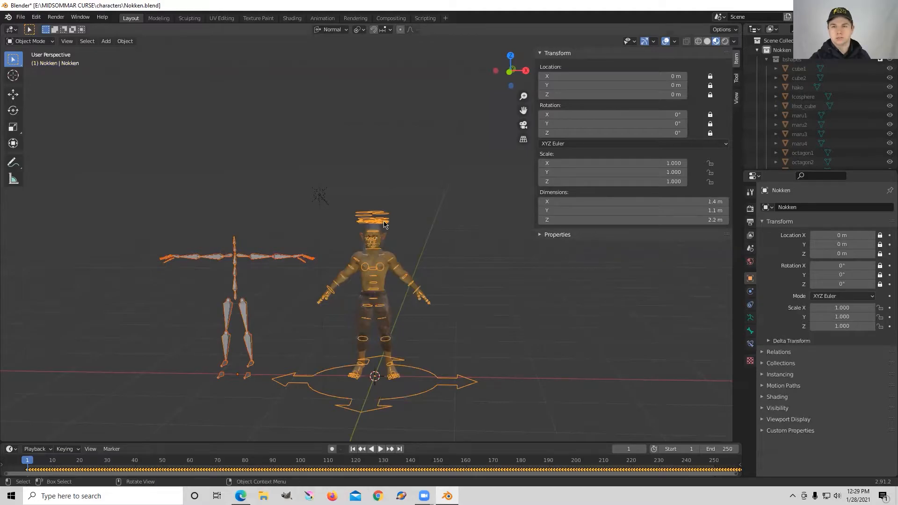
pyautogui.click(29, 41)
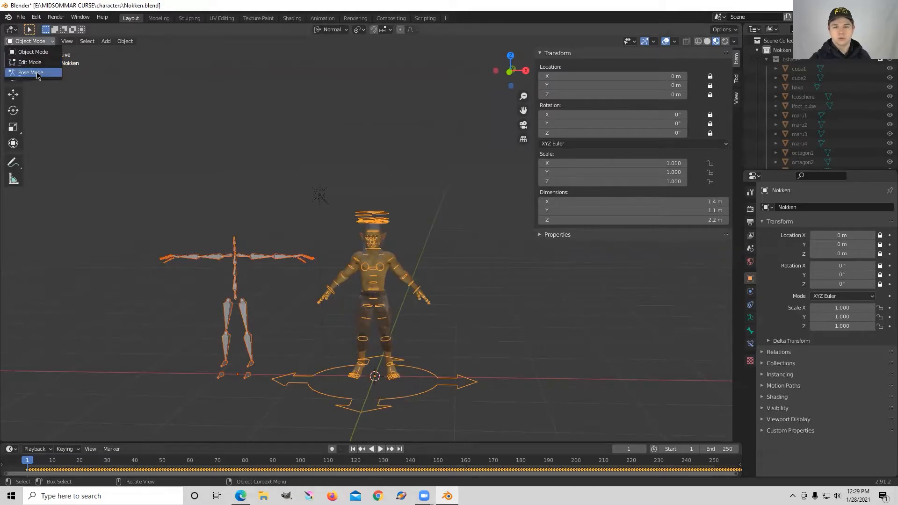
pyautogui.click(31, 72)
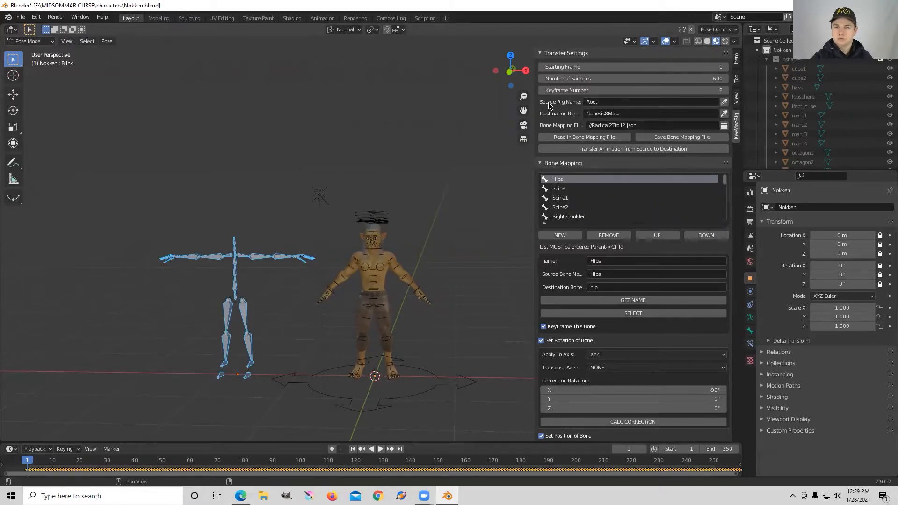
# Step: Set the KeeMap Destination Rig Name to Nokken
pyautogui.click(219, 259)
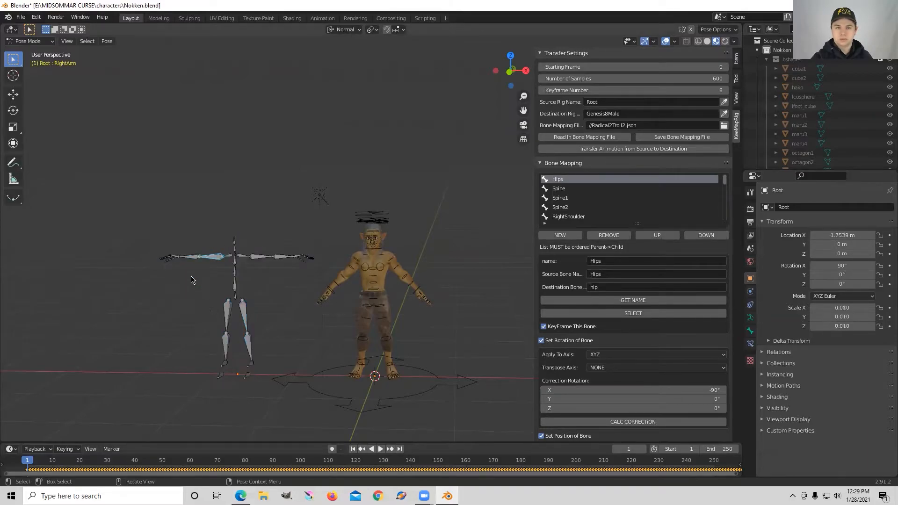
pyautogui.click(209, 265)
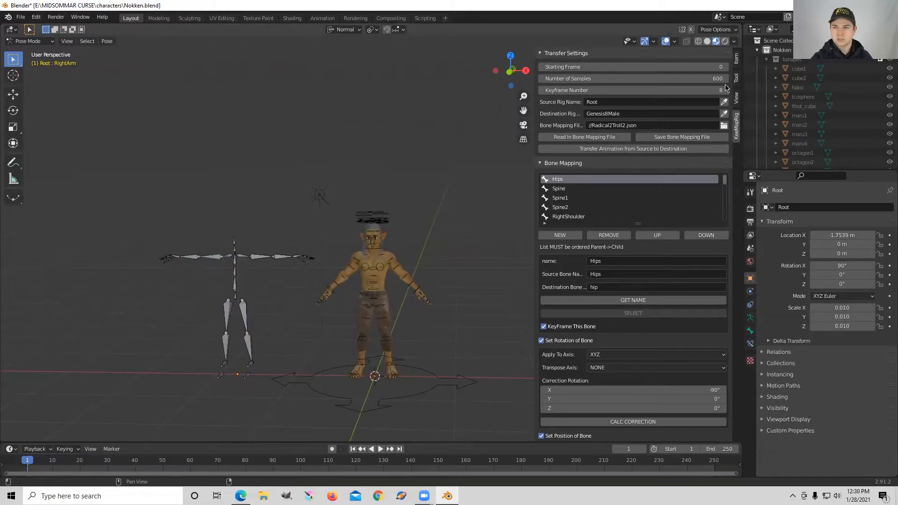
pyautogui.scroll(-10, 841, 119)
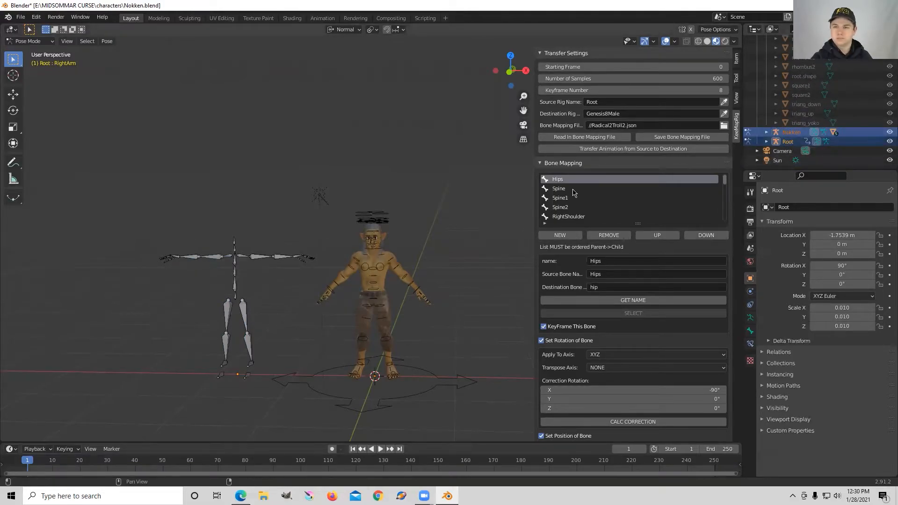
pyautogui.click(623, 114)
pyautogui.write('Nokken')
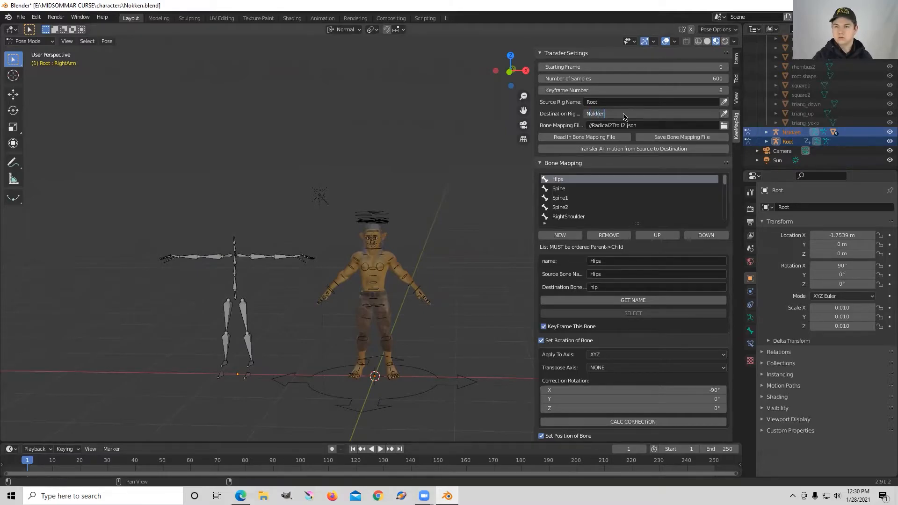
pyautogui.press('Return')
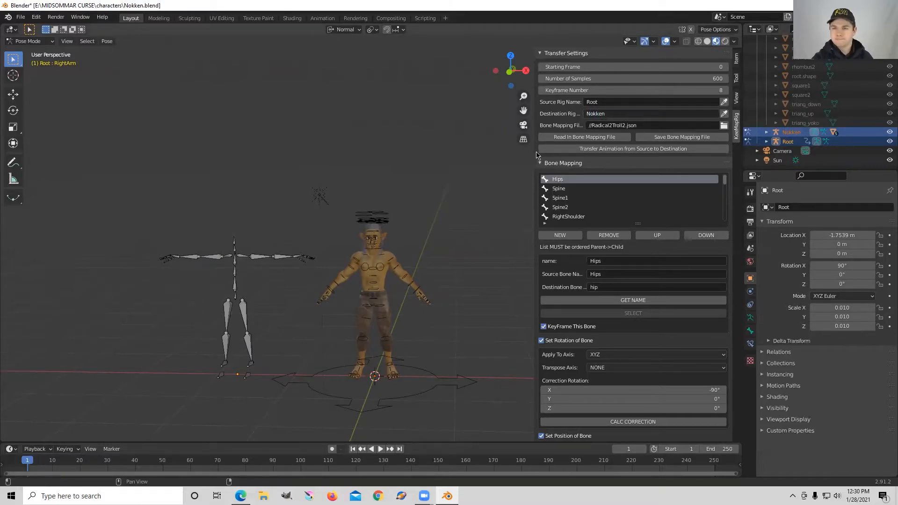
# Step: Check the Hips mapping by selecting the matching hip bones on the source rig and the character
pyautogui.moveTo(532, 151); pyautogui.dragTo(504, 153)
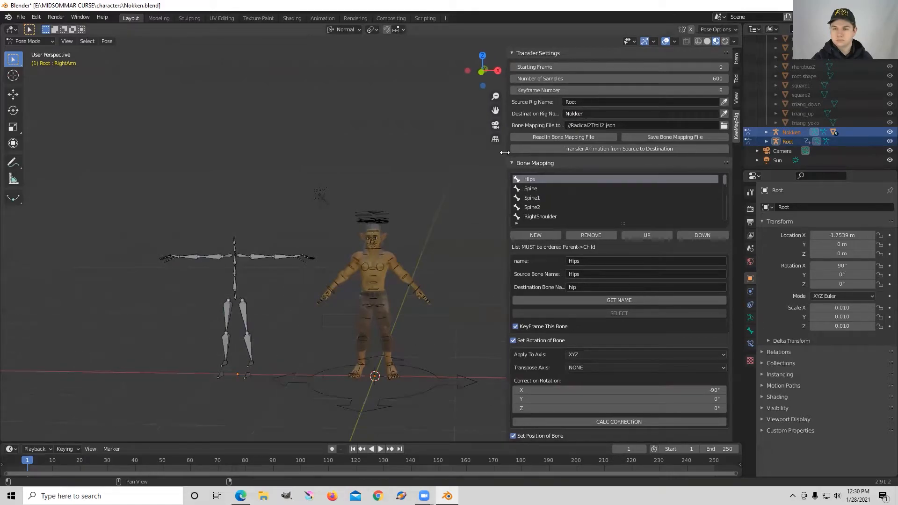
pyautogui.click(232, 303)
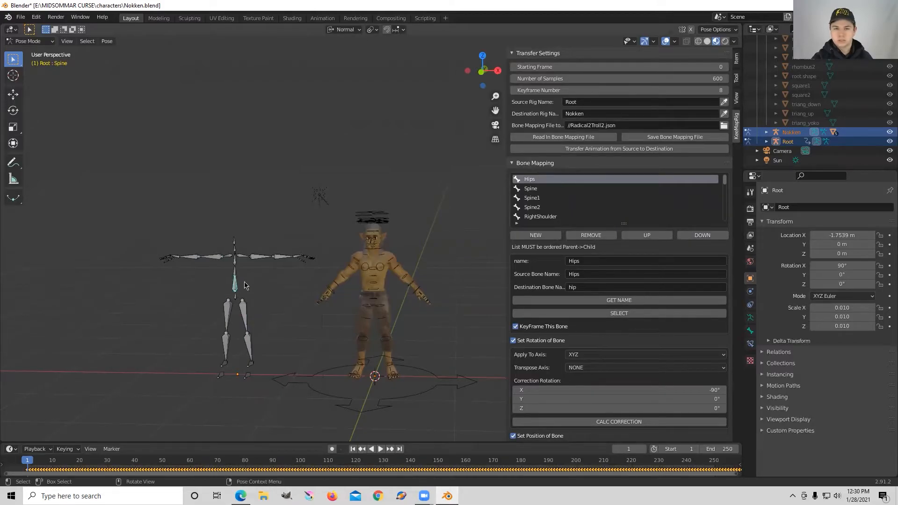
pyautogui.click(593, 315)
pyautogui.click(234, 300)
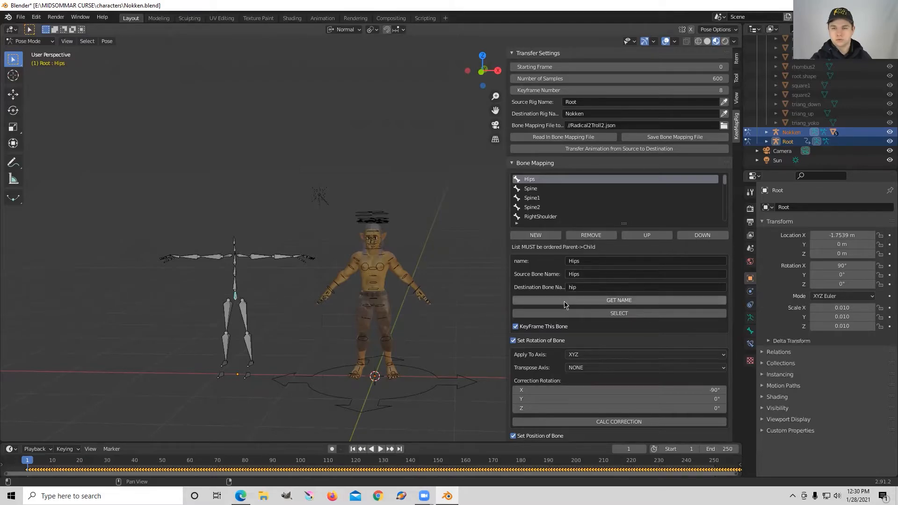
pyautogui.click(375, 291)
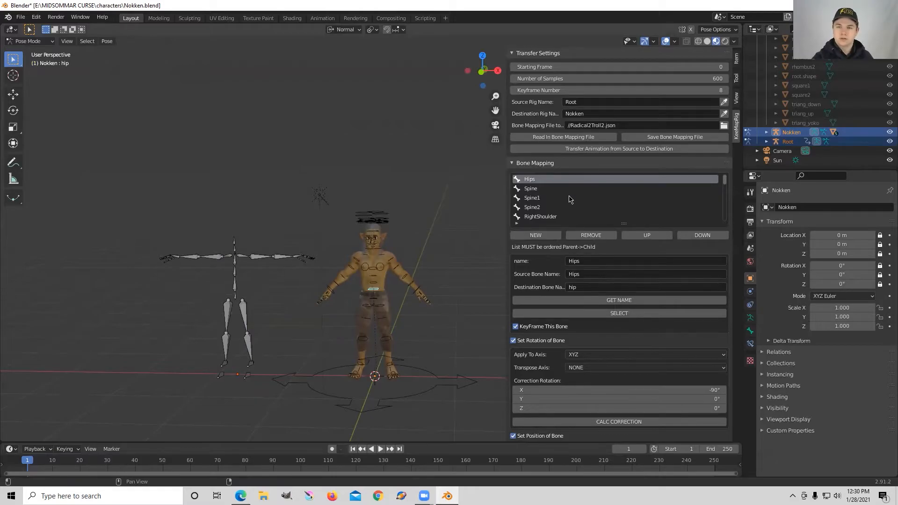
# Step: Transfer the animation from the source rig to the destination rig
pyautogui.scroll(-4, 571, 200)
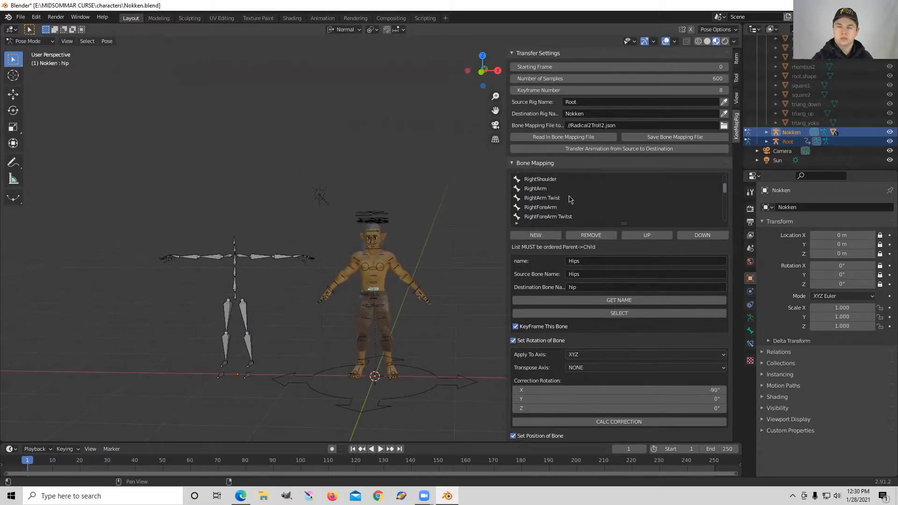
pyautogui.scroll(4, 570, 200)
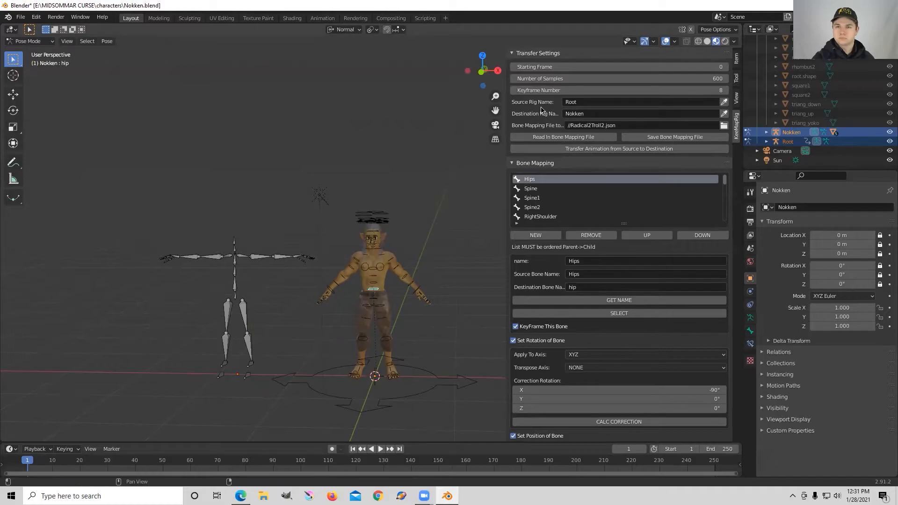
pyautogui.click(623, 150)
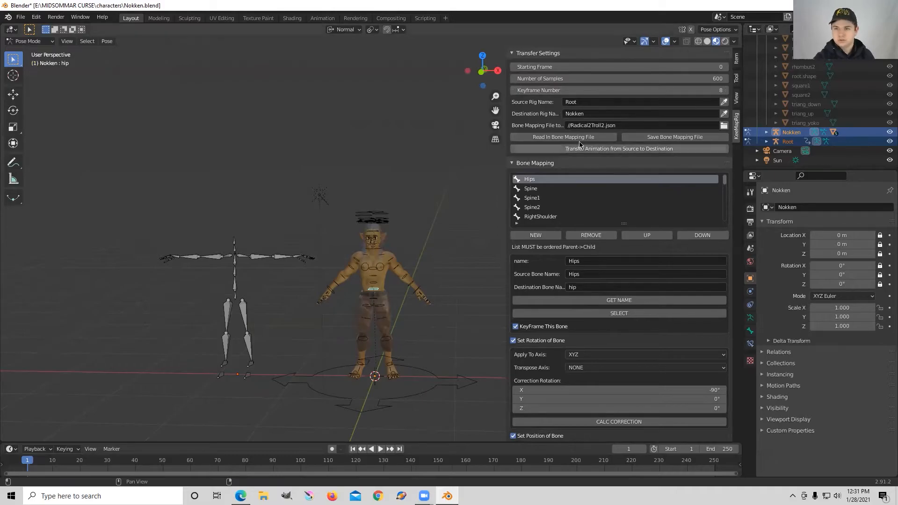
# Step: Shrink the Blender window and move it to the upper left over the browser
pyautogui.click(866, 5)
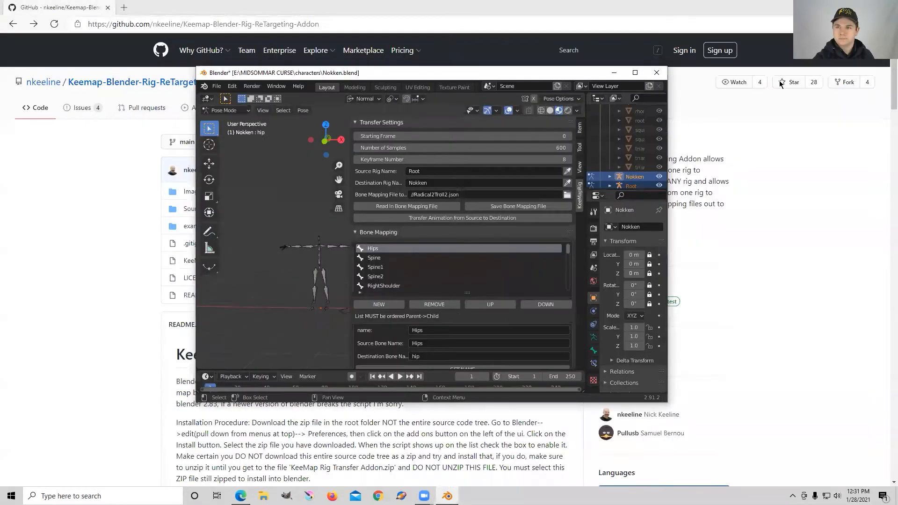
pyautogui.moveTo(334, 68); pyautogui.dragTo(130, 8)
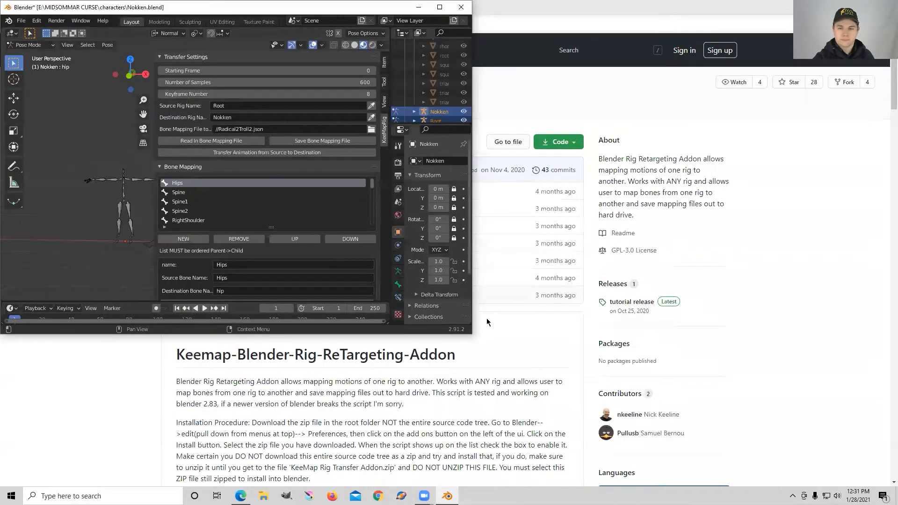
# Step: Enlarge the Blender window and open the system console, placing it along the right side of the screen
pyautogui.moveTo(472, 333); pyautogui.dragTo(481, 333)
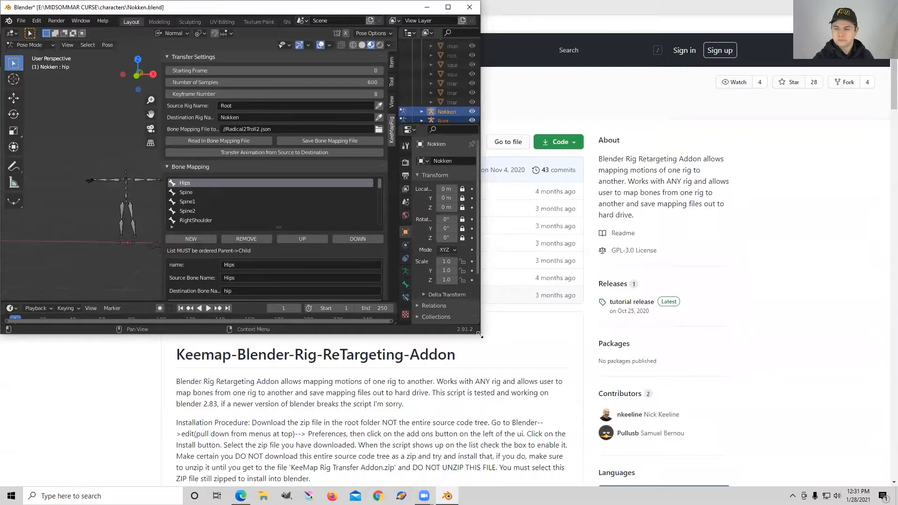
pyautogui.moveTo(480, 335); pyautogui.dragTo(697, 486)
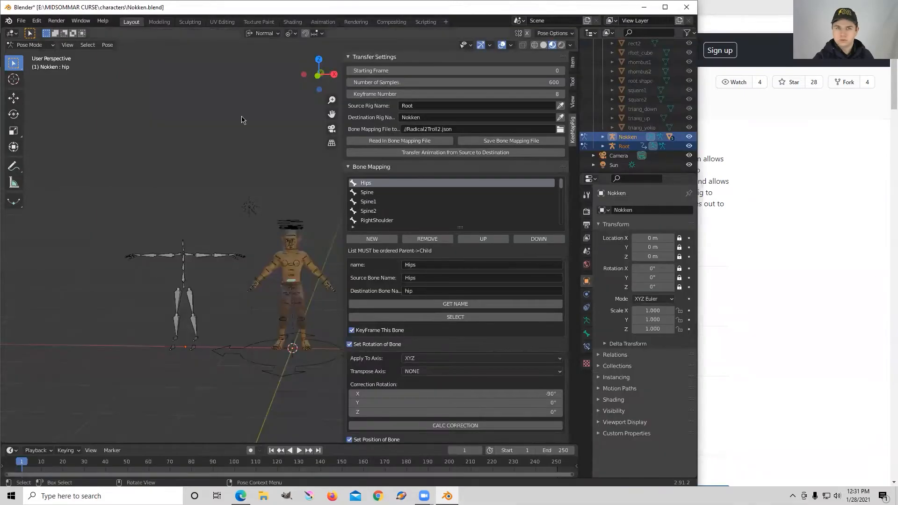
pyautogui.click(81, 21)
pyautogui.click(112, 118)
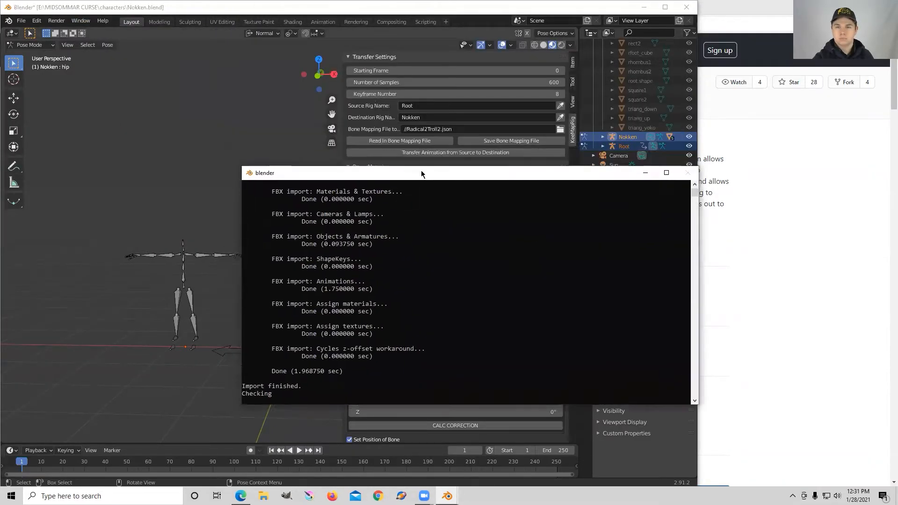
pyautogui.moveTo(417, 179); pyautogui.dragTo(617, 139)
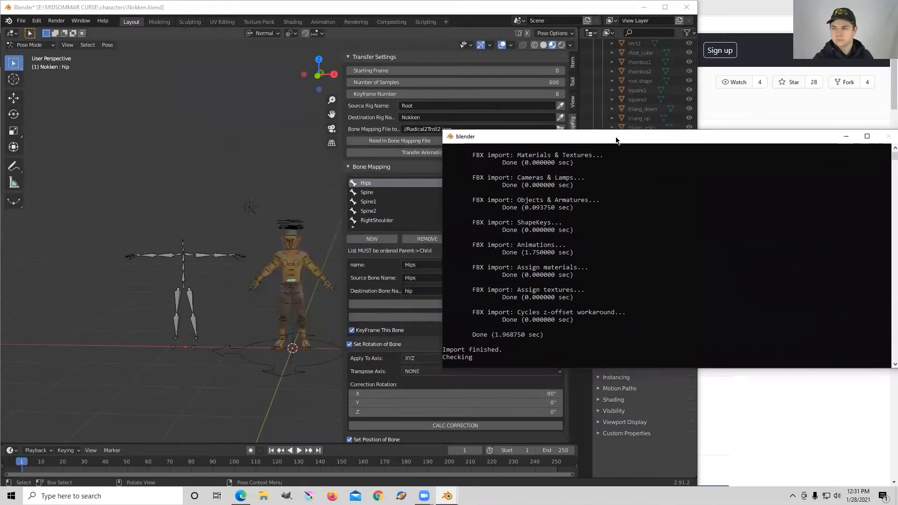
pyautogui.moveTo(447, 133); pyautogui.dragTo(698, 7)
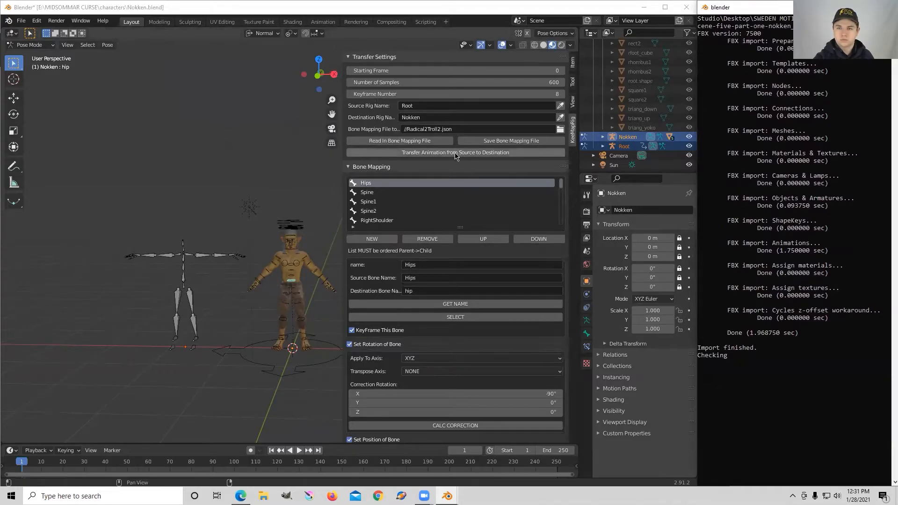
# Step: Transfer the animation from the source rig to the destination rig again
pyautogui.click(455, 156)
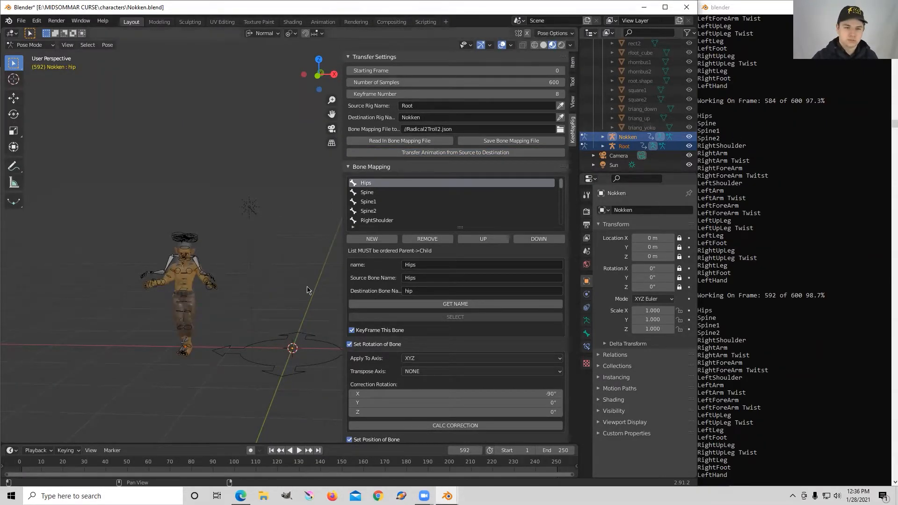
pyautogui.moveTo(197, 294); pyautogui.dragTo(118, 271, button='middle')
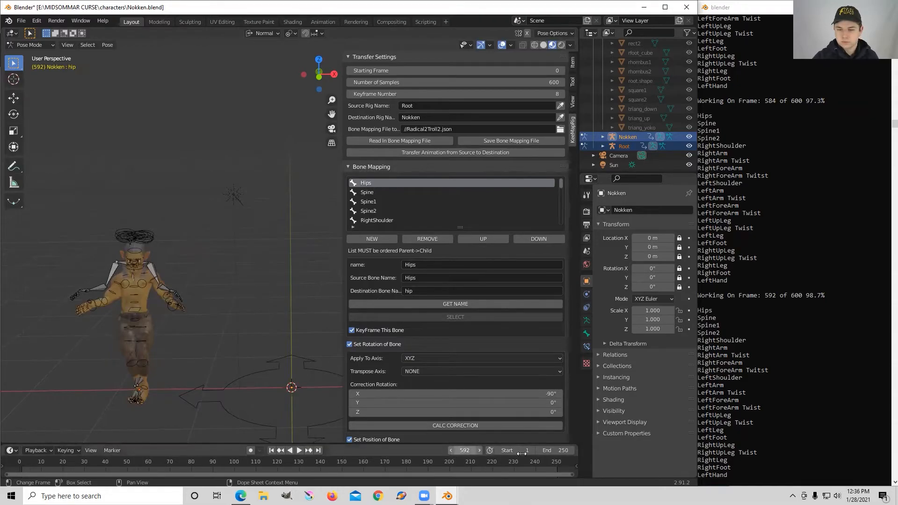
# Step: Set the scene's end frame to 595
pyautogui.click(558, 450)
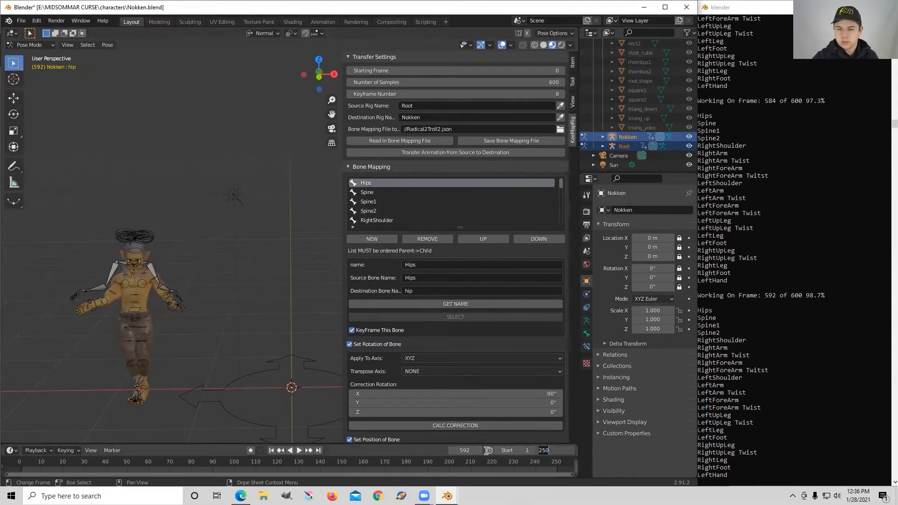
pyautogui.click(420, 456)
pyautogui.scroll(-12, 499, 467)
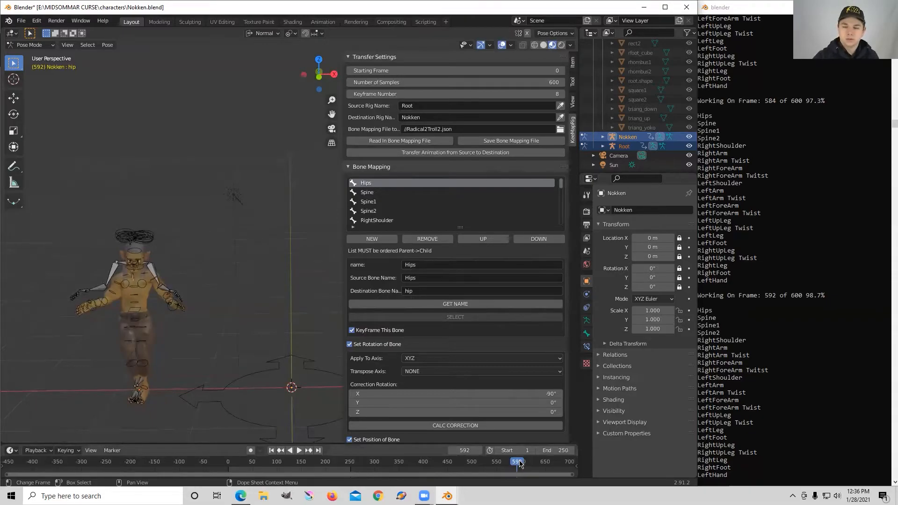
pyautogui.click(552, 451)
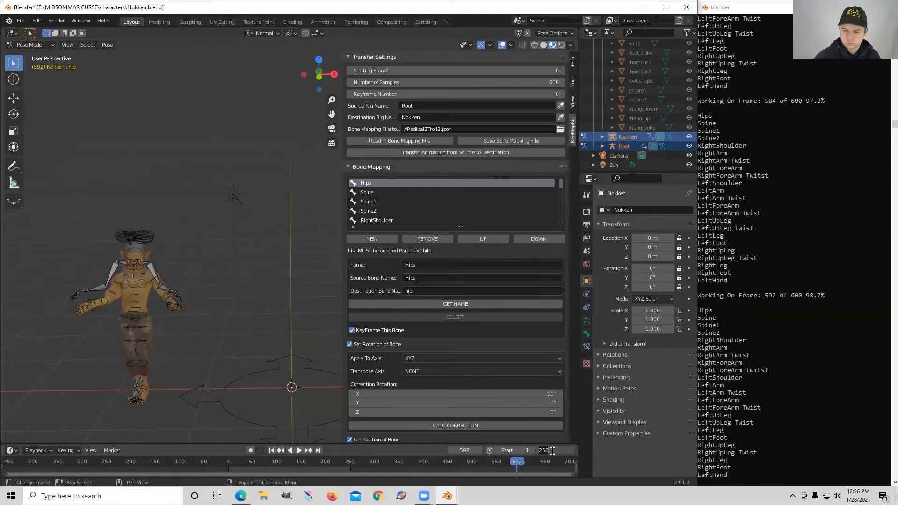
pyautogui.press('Return')
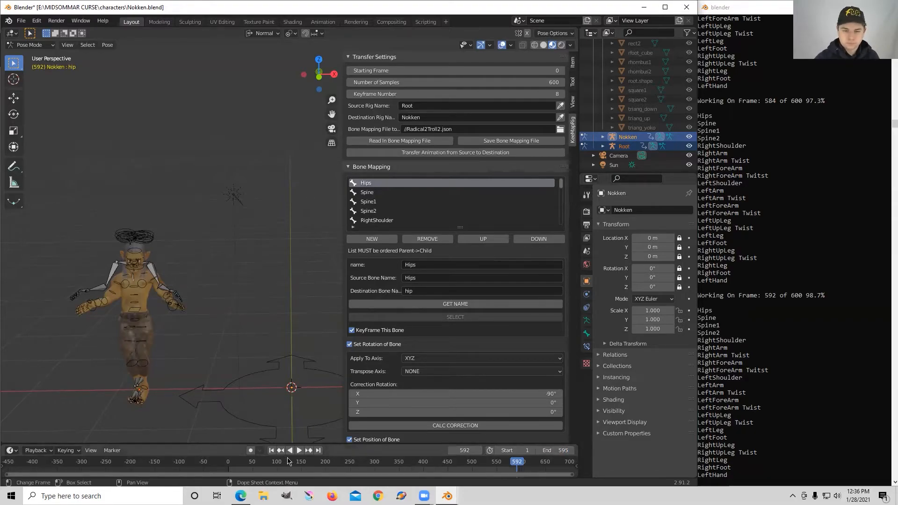
# Step: Play and pause the retargeted animation in the viewport to check the character's motion
pyautogui.click(300, 451)
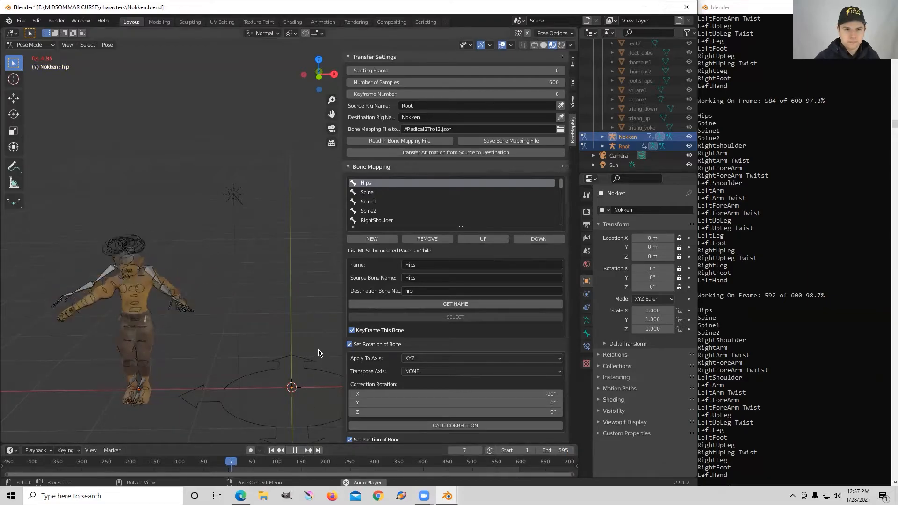
pyautogui.click(296, 450)
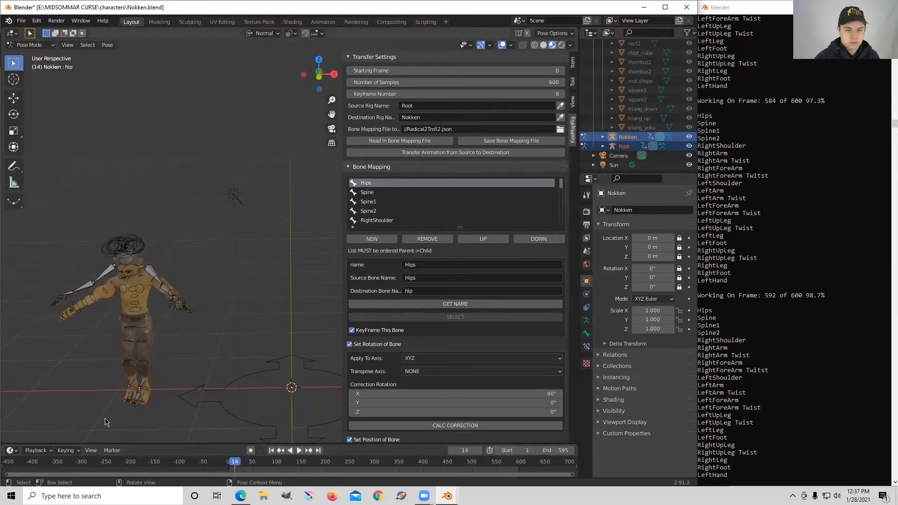
pyautogui.click(36, 450)
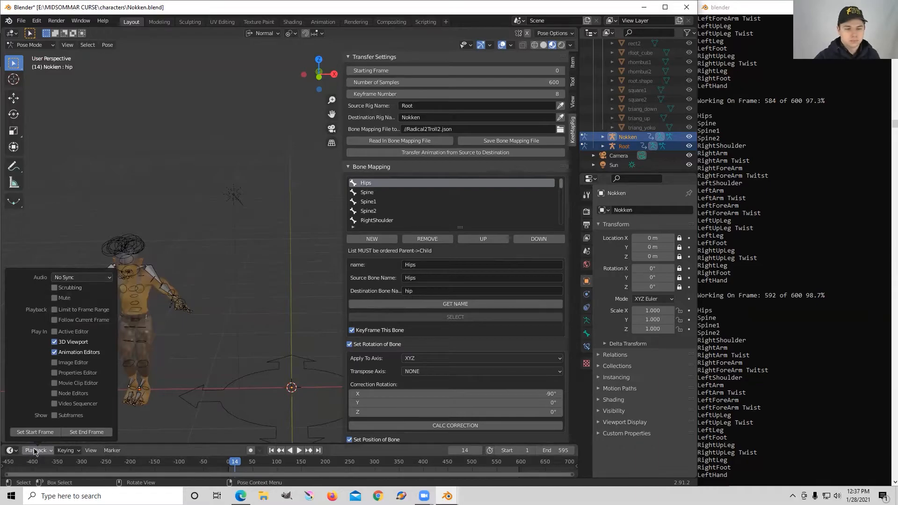
pyautogui.click(299, 451)
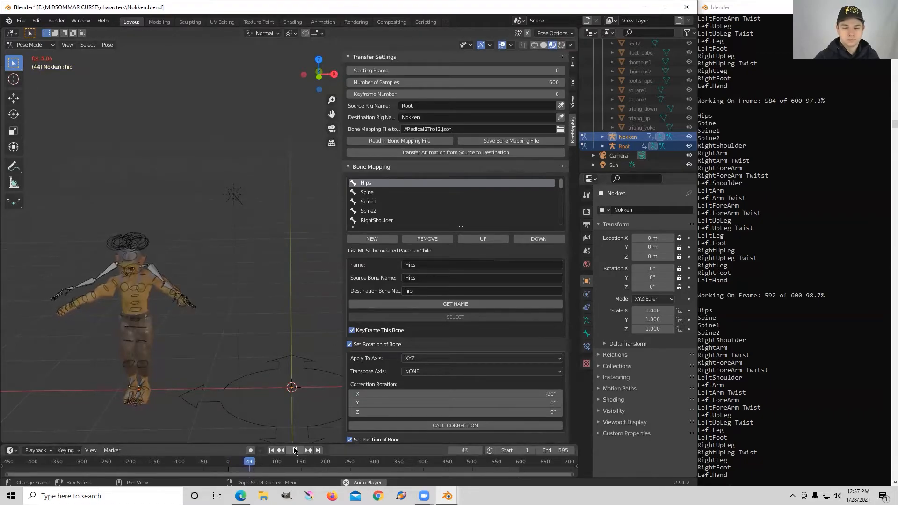
pyautogui.click(295, 451)
# Step: Set the playback sync mode to AV-sync
pyautogui.click(40, 451)
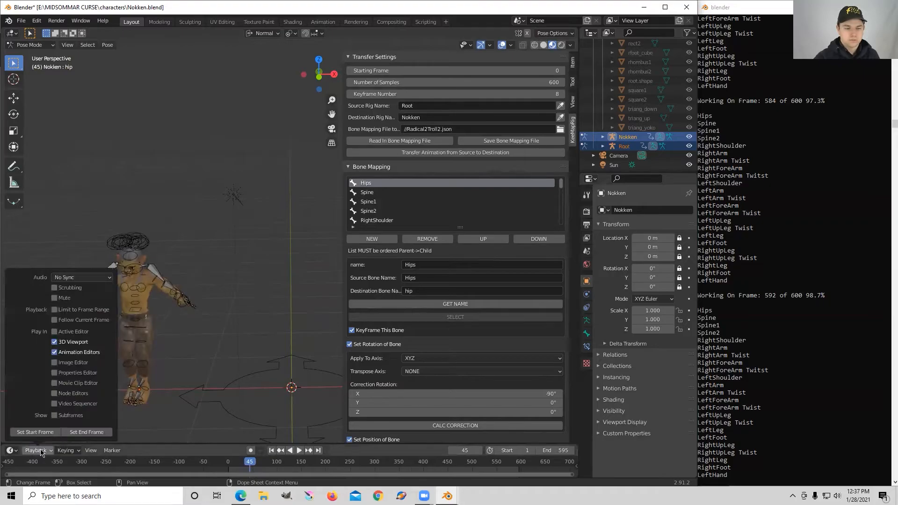
pyautogui.click(75, 279)
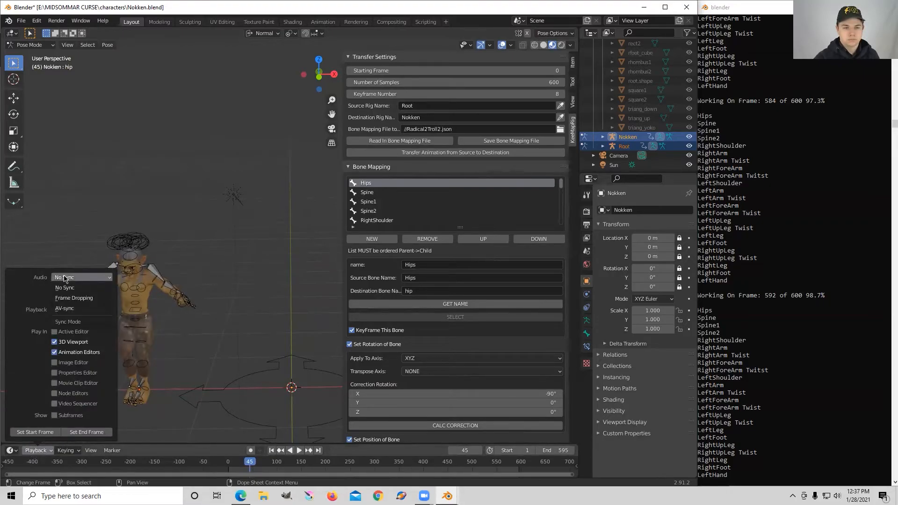
pyautogui.click(64, 278)
pyautogui.click(75, 278)
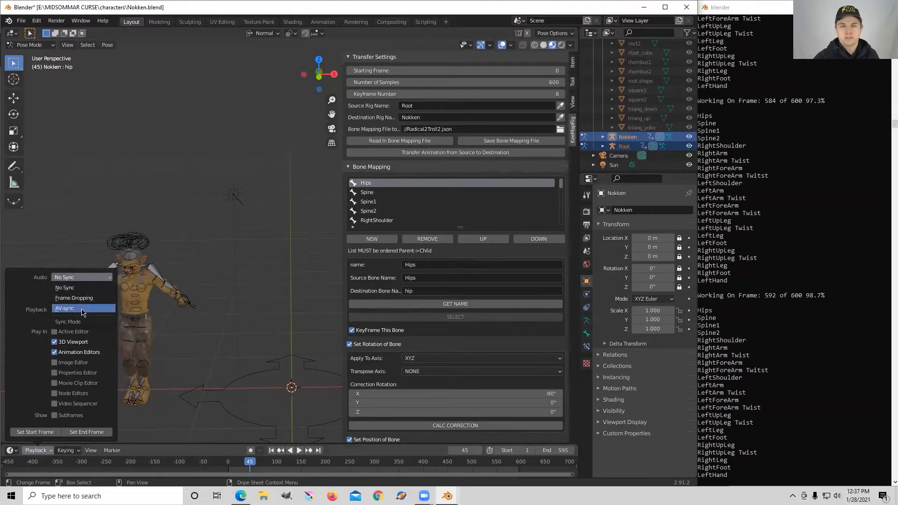
pyautogui.click(82, 308)
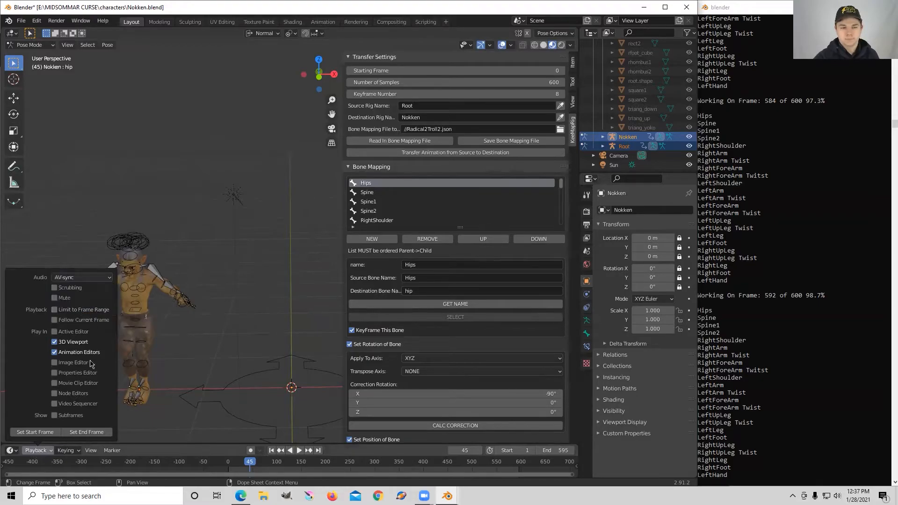
# Step: Play back the retargeted animation again to review it, then stop playback
pyautogui.click(300, 450)
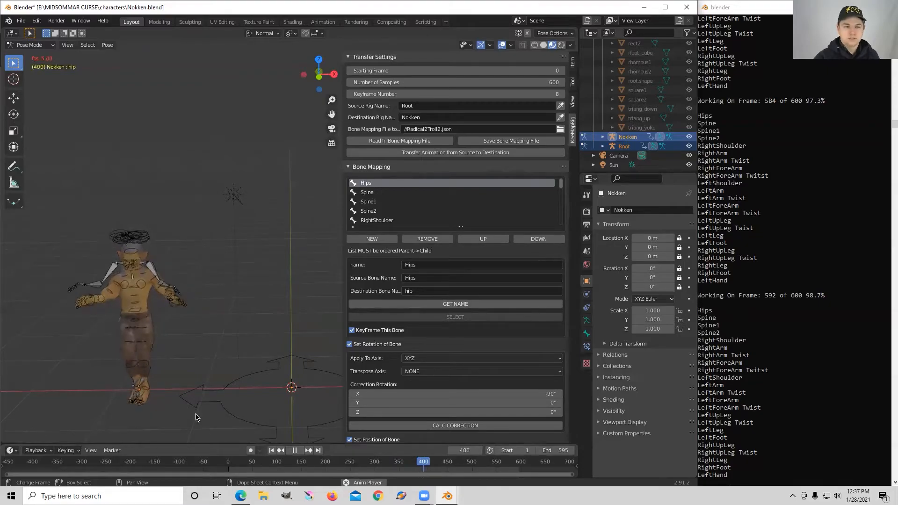
pyautogui.click(233, 463)
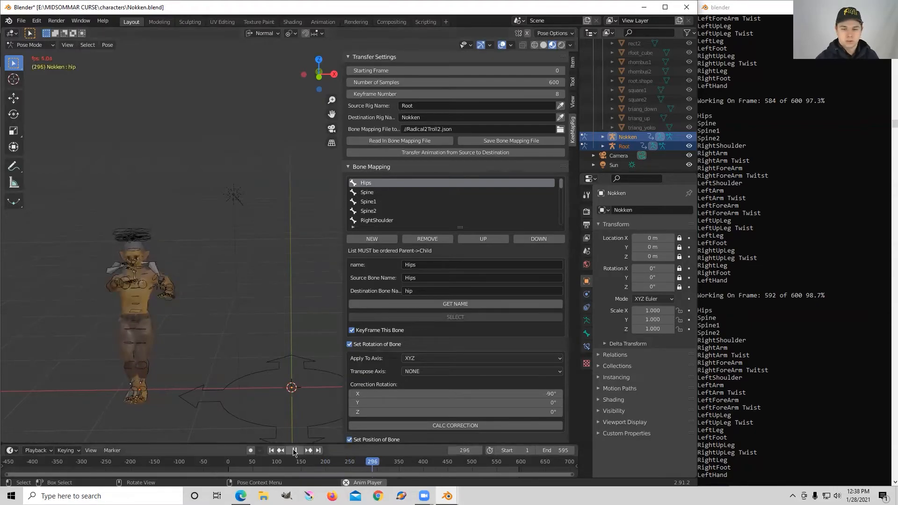
pyautogui.press('space')
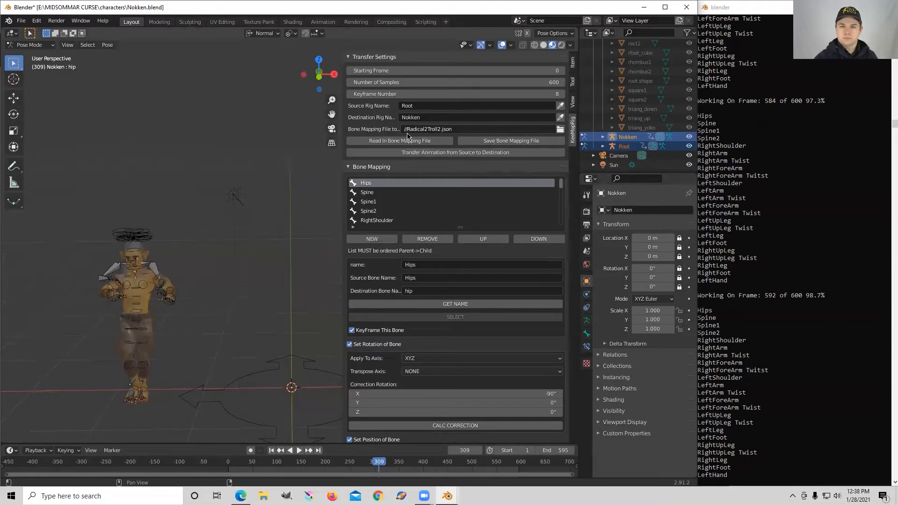
# Step: Save the bone mapping as NokkenBoneMapping on the Desktop
pyautogui.click(561, 131)
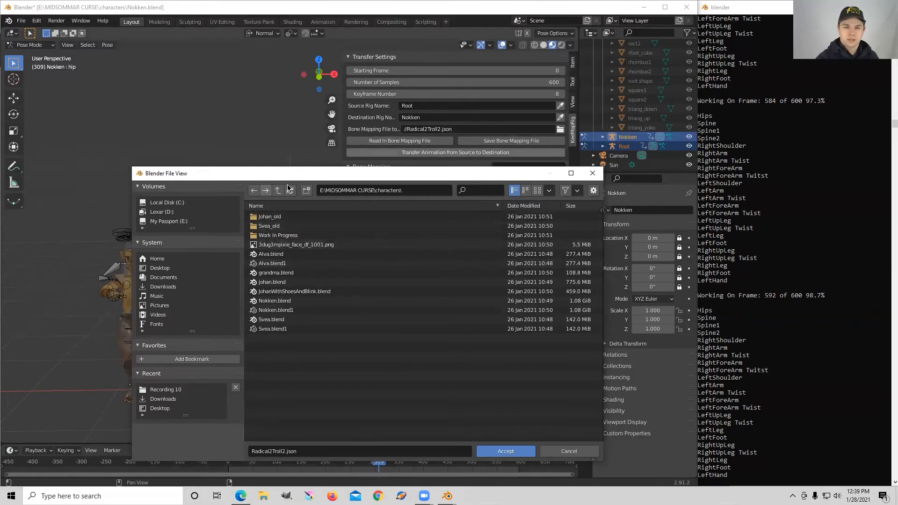
pyautogui.click(168, 269)
pyautogui.scroll(-5, 328, 339)
pyautogui.scroll(-2, 348, 310)
pyautogui.scroll(6, 349, 311)
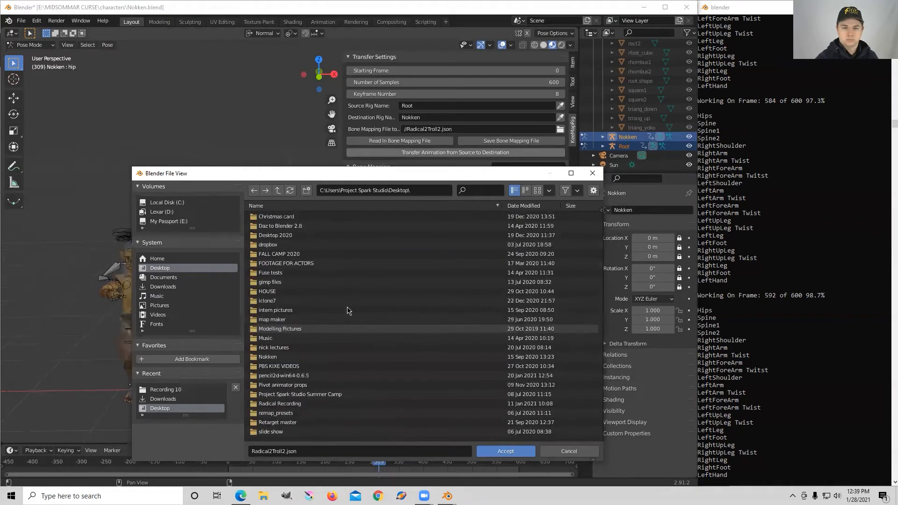
pyautogui.click(284, 452)
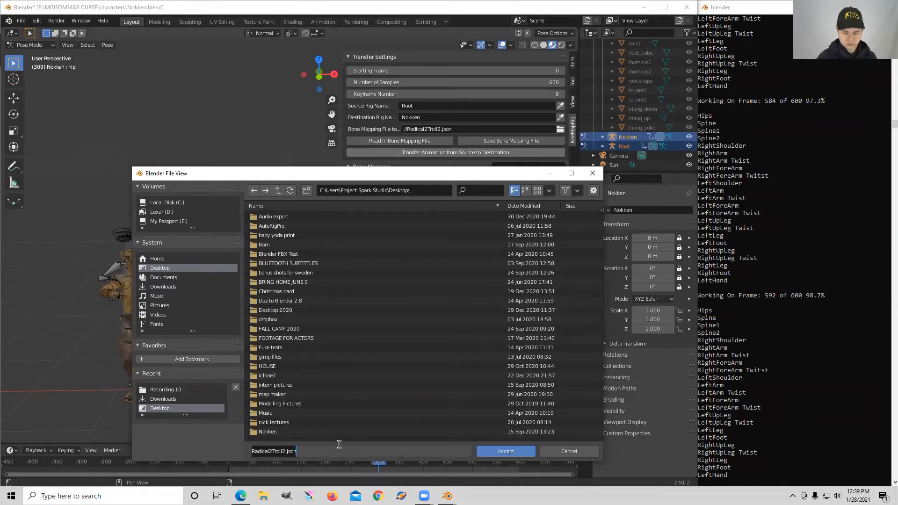
pyautogui.write('Nokk')
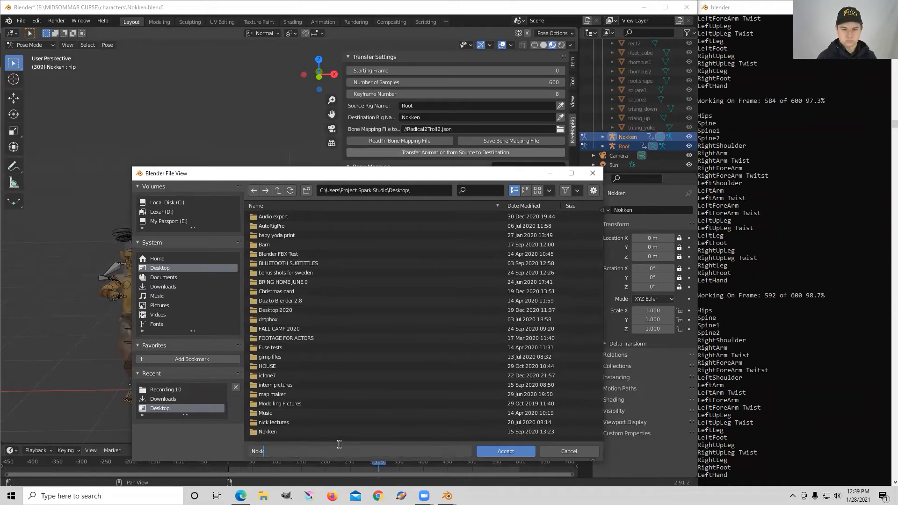
pyautogui.write('enBone')
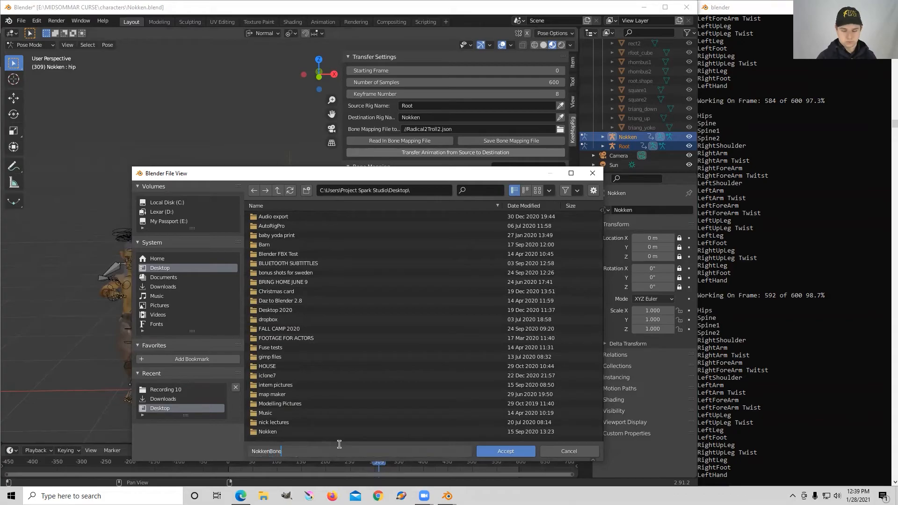
pyautogui.write('Mapping')
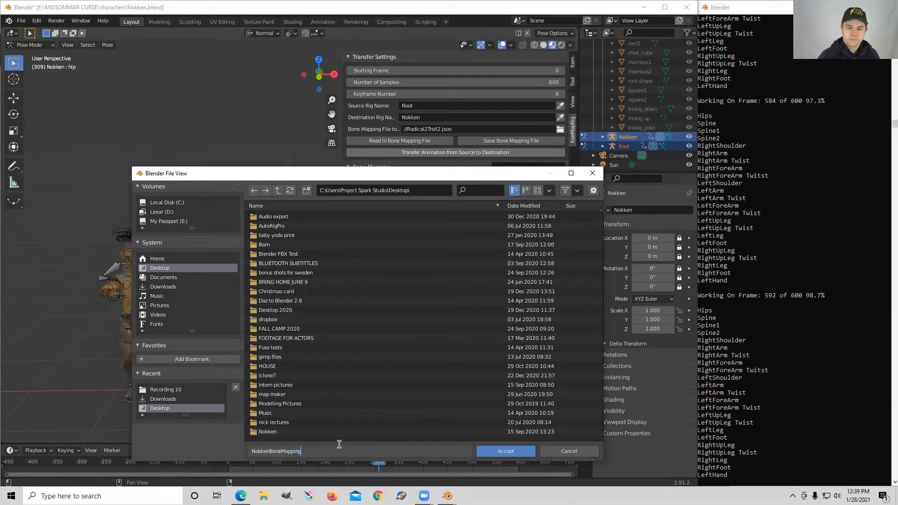
pyautogui.press('Return')
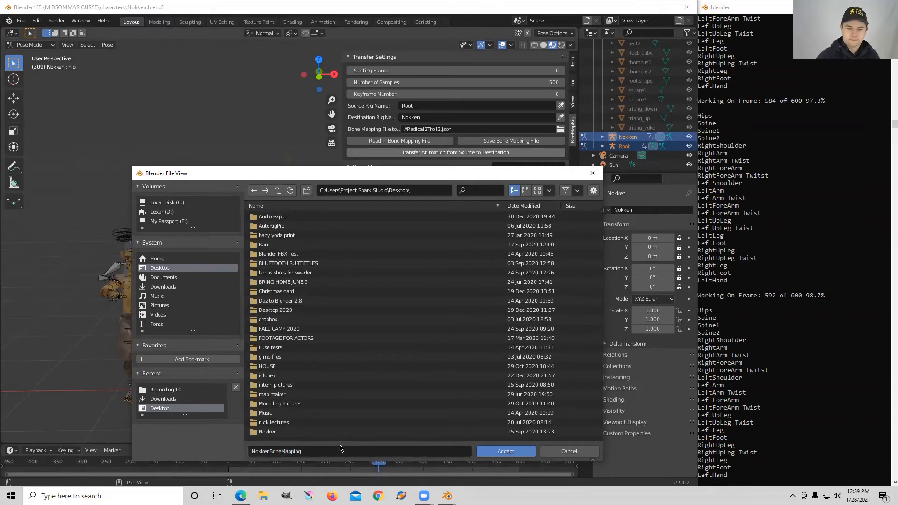
pyautogui.click(507, 451)
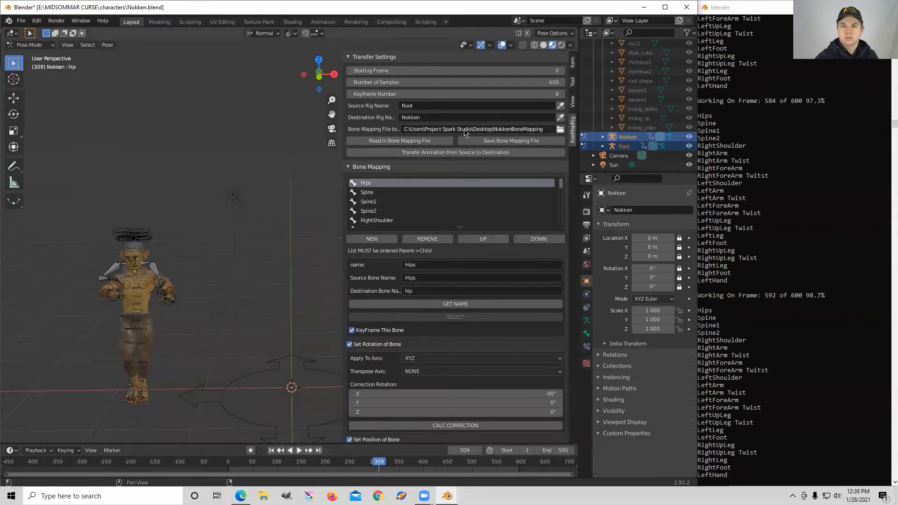
pyautogui.click(514, 142)
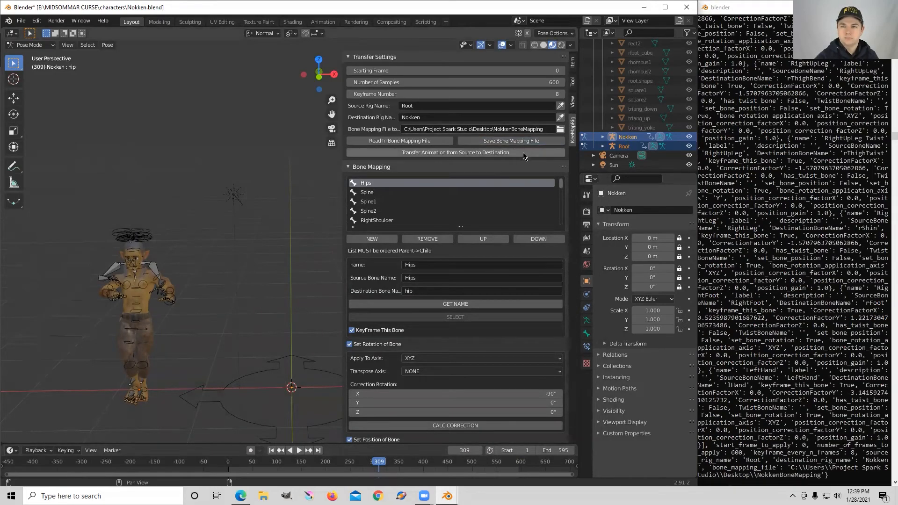